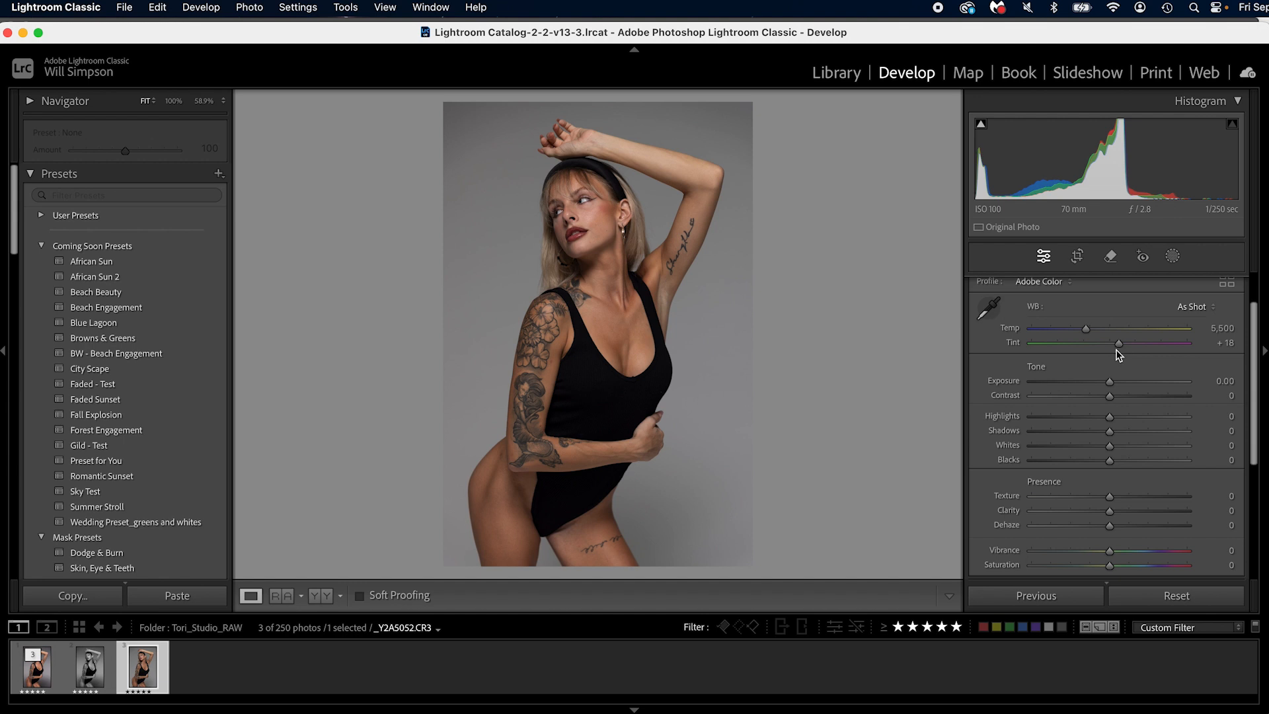
Set the photo's white balance temperature to 5400
left_click(1225, 328)
left_click_drag(1087, 331, 1087, 335)
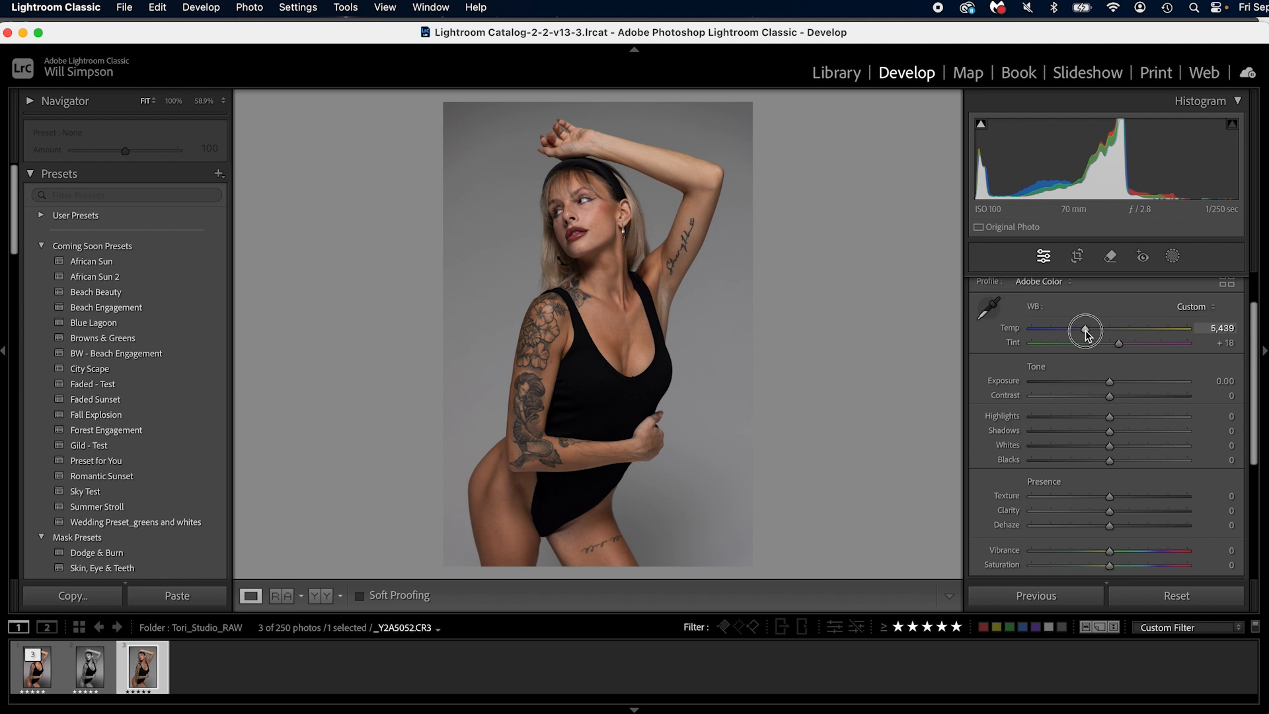
left_click(1223, 329)
type("5400")
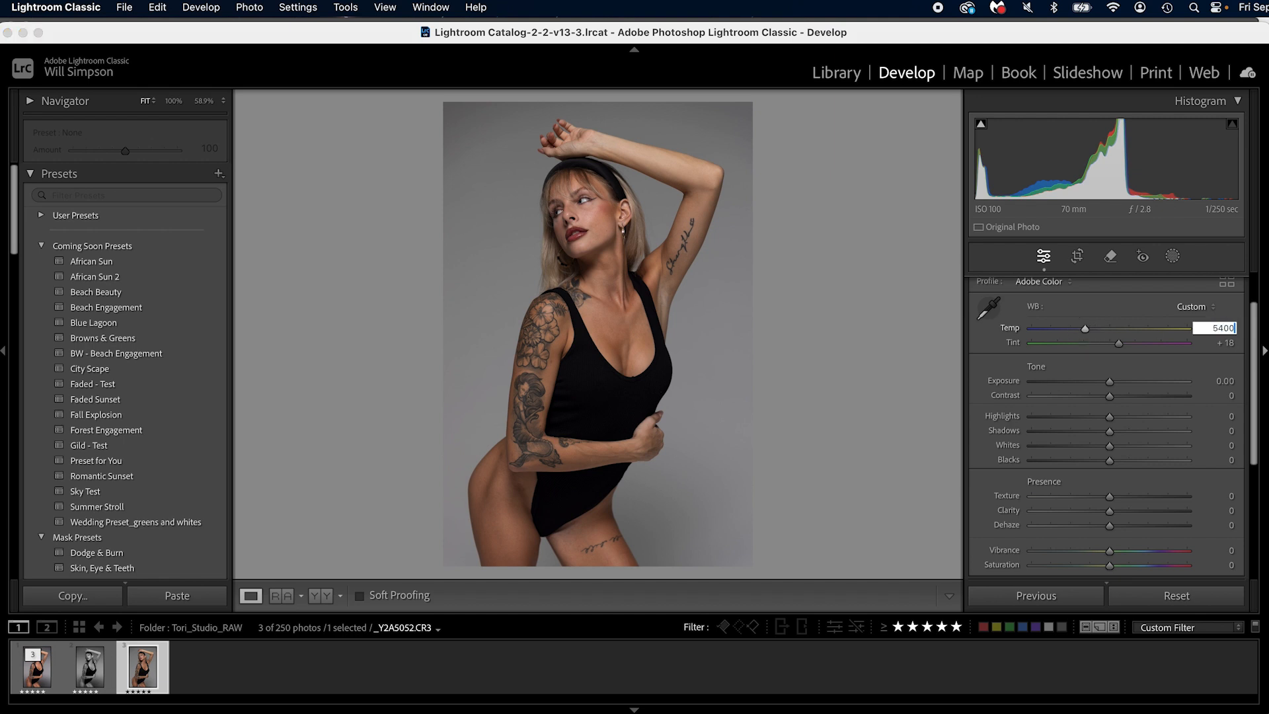
key("Return")
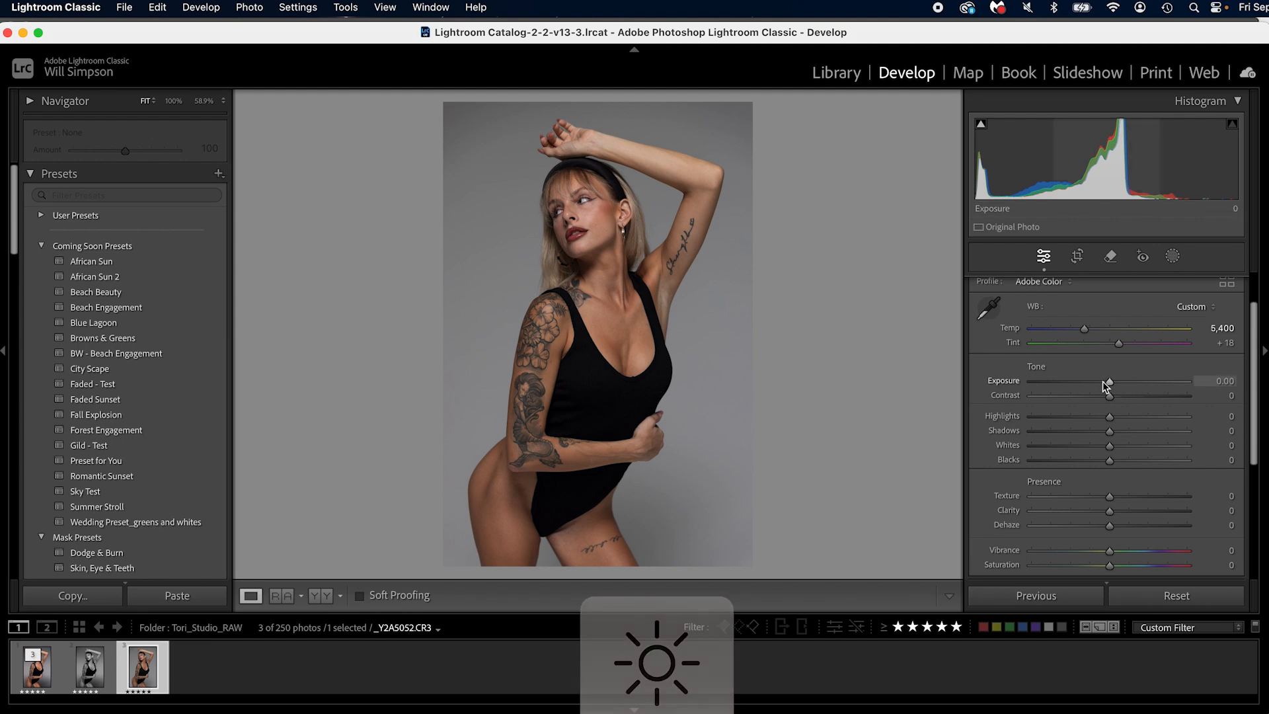
Raise the photo's overall exposure to +0.20
left_click_drag(1109, 383, 1110, 383)
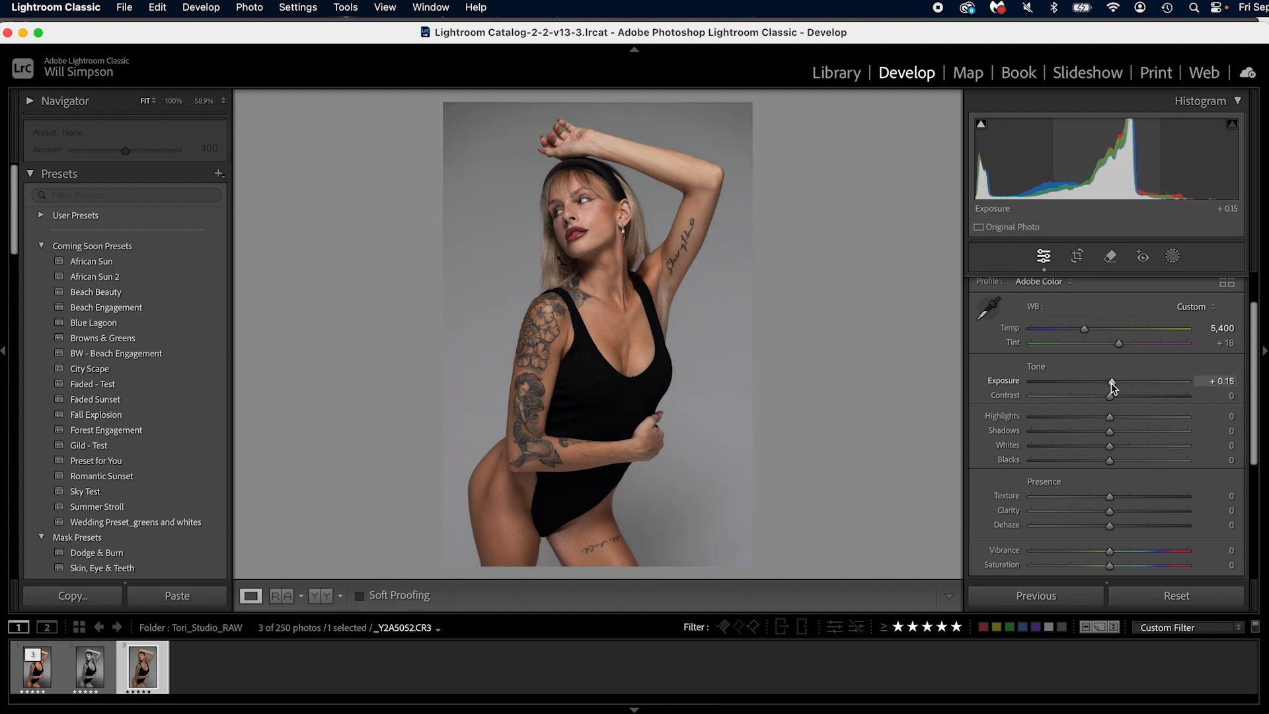
left_click(1216, 380)
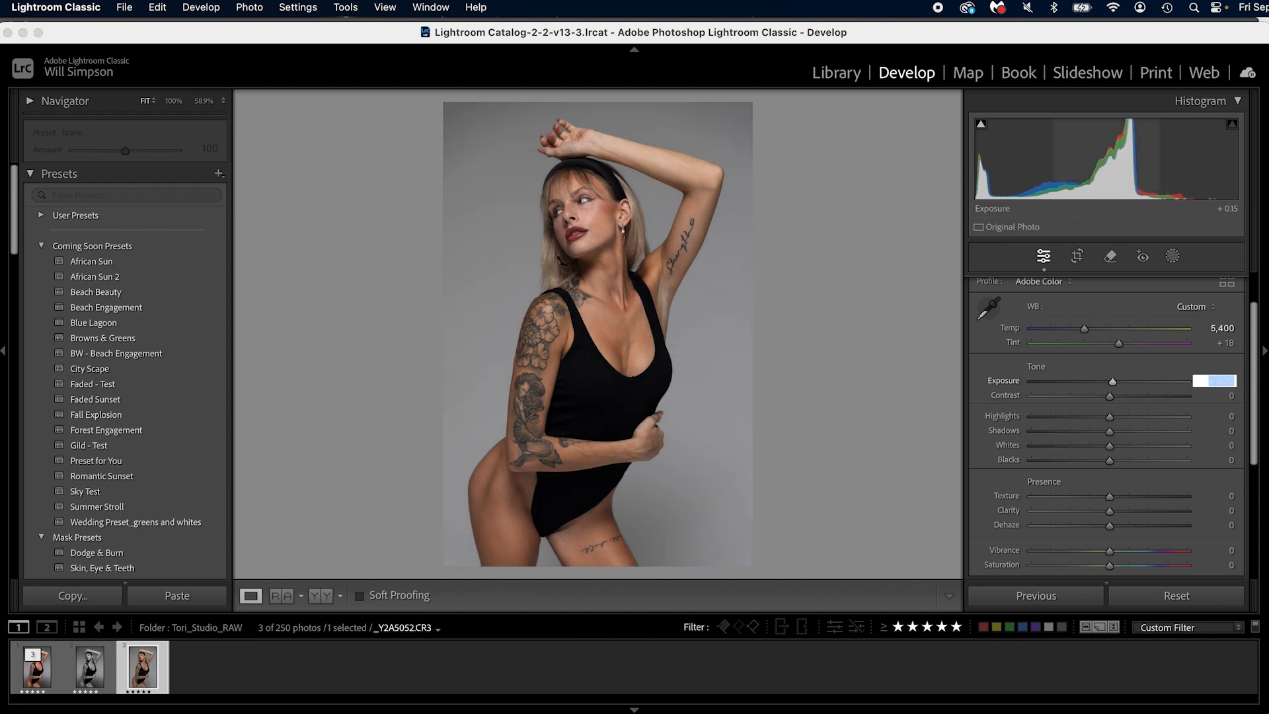
type("0.2")
key("Return")
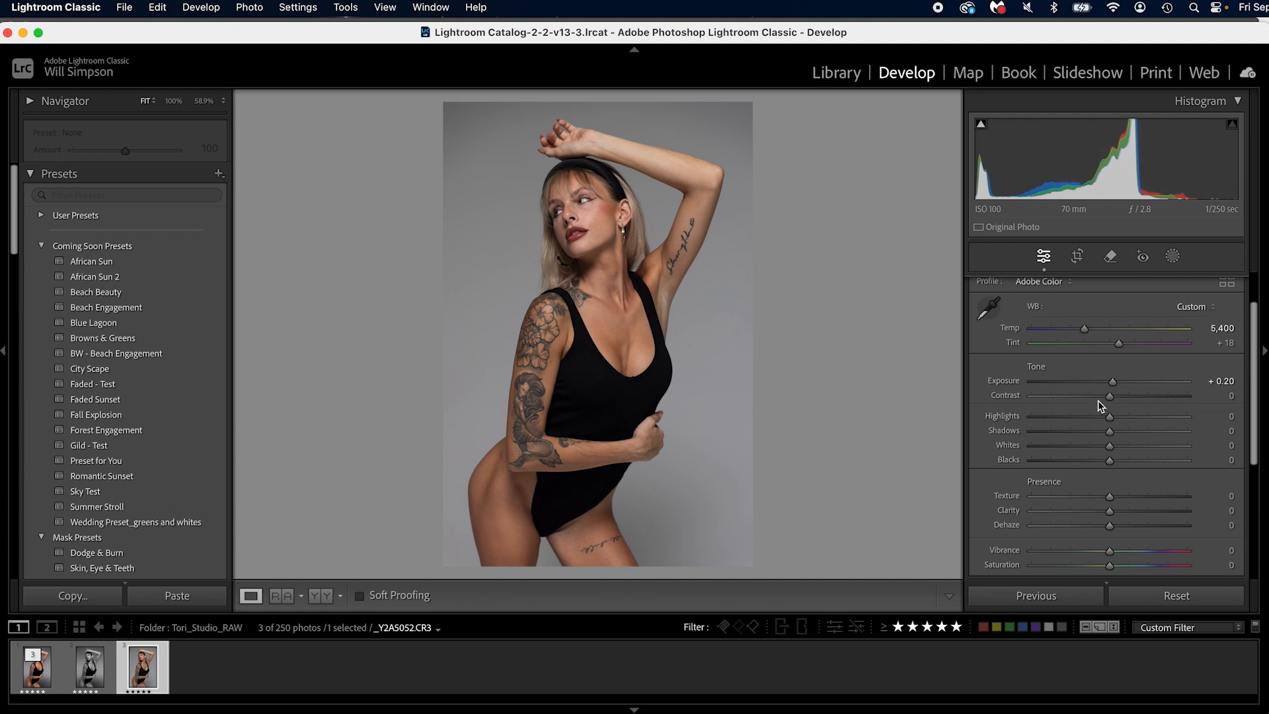
Adjust the tone with contrast +30, highlights −26, shadows +24, whites +27 and blacks −11
left_click_drag(1110, 396, 1132, 398)
scroll(1124, 419, "down", 5)
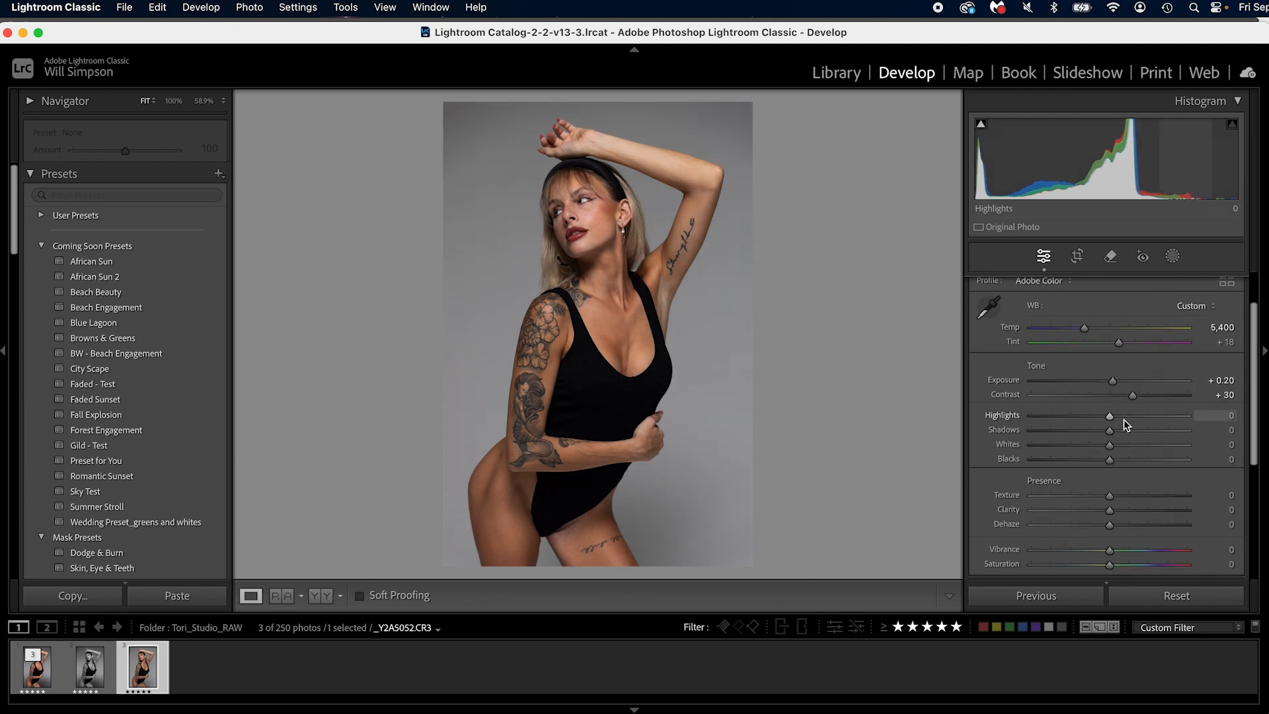
left_click_drag(1110, 324, 1101, 367)
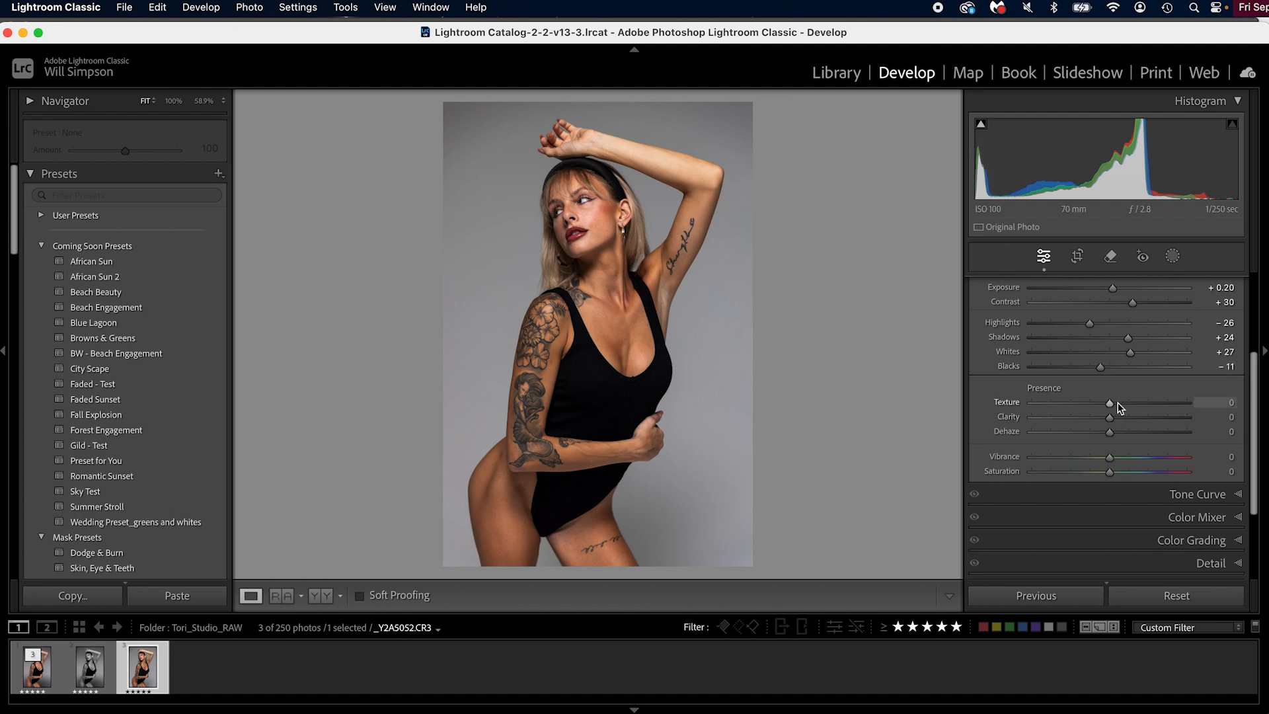
Soften the photo by setting clarity to −18 and saturation to −5
left_click_drag(1108, 417, 1107, 455)
scroll(1100, 437, "down", 1)
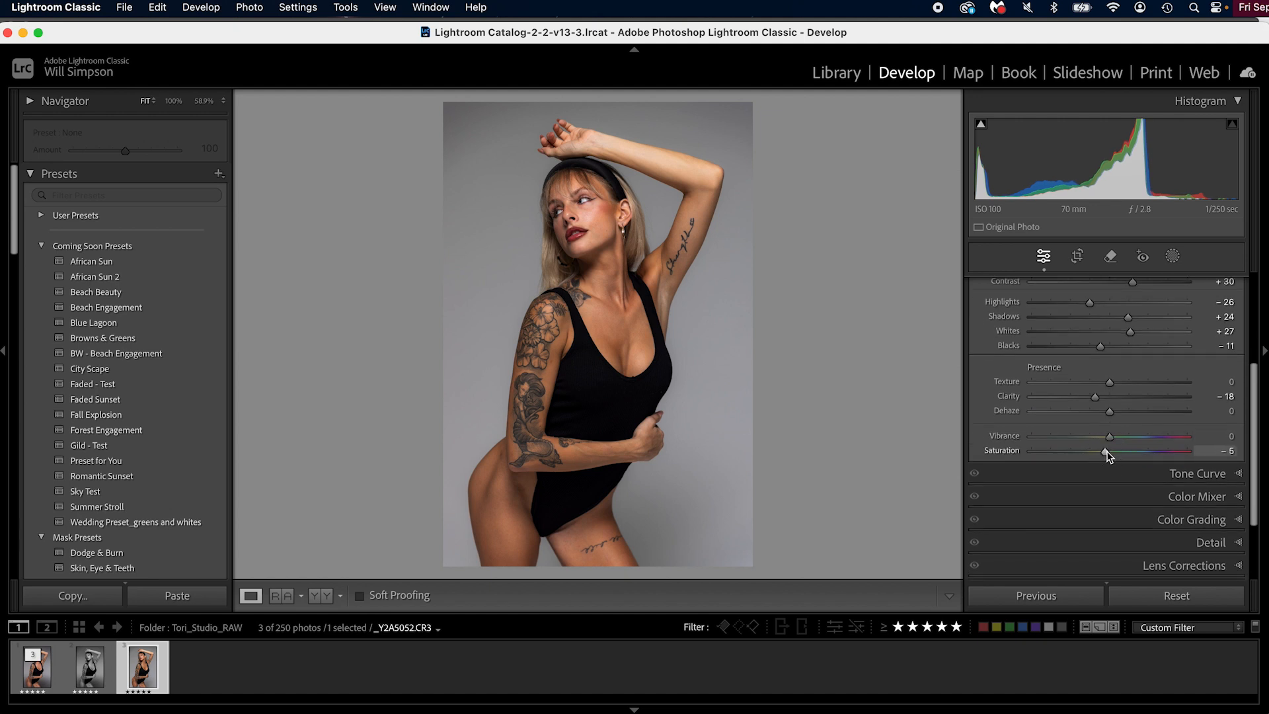
Fine-tune orange hue and saturation in the HSL color mixer, set orange luminance to +5, and compare with the mixer off
left_click(1213, 497)
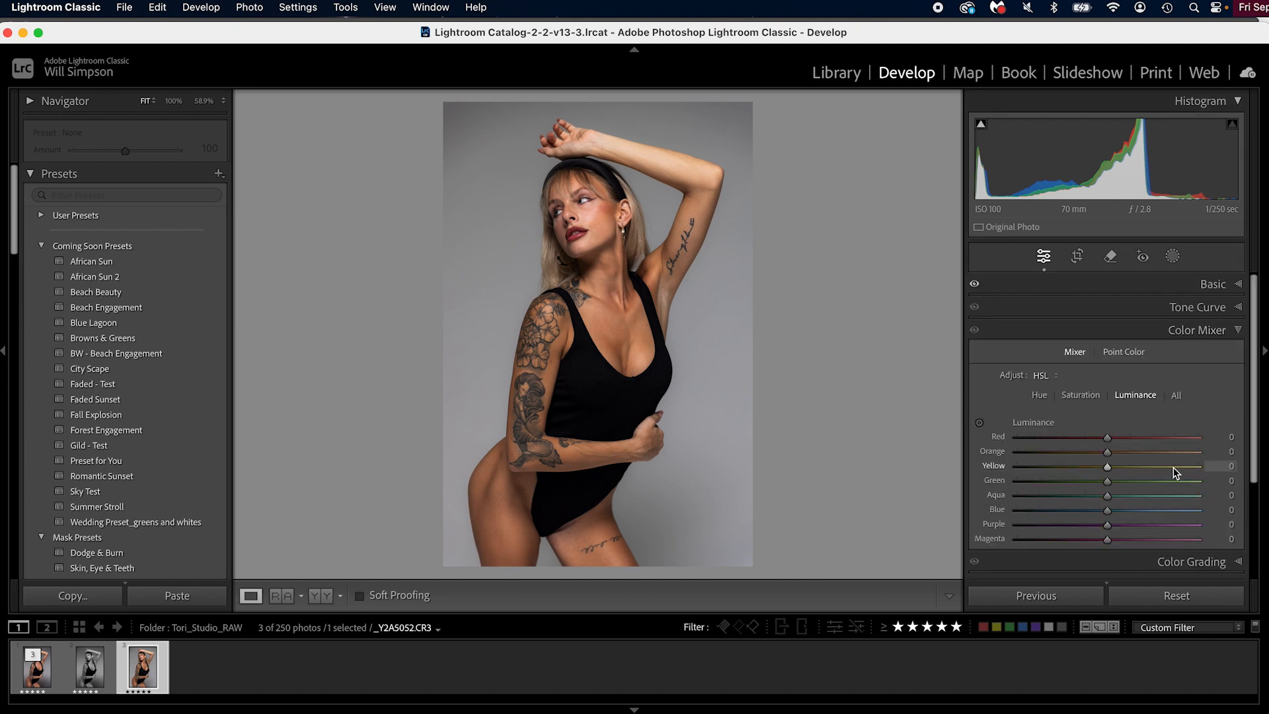
scroll(1156, 454, "down", 2)
left_click(1038, 354)
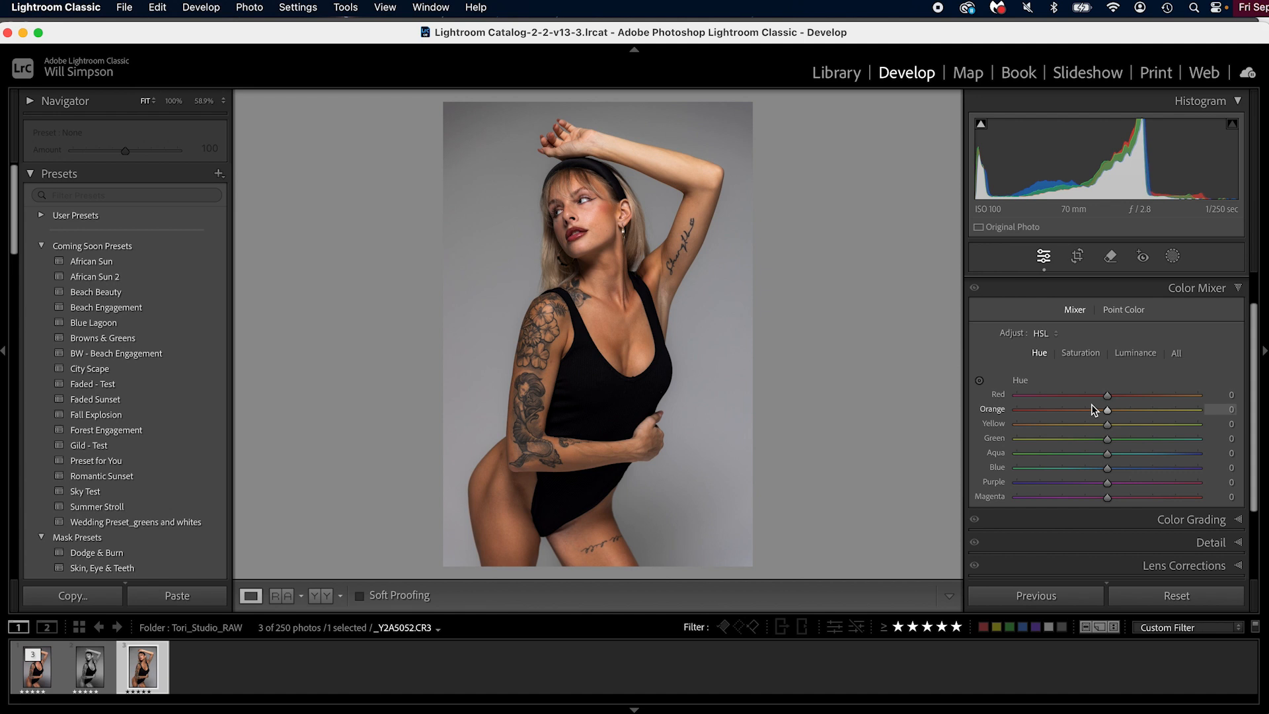
left_click_drag(1107, 409, 1102, 411)
left_click(1073, 355)
left_click_drag(1108, 411, 1114, 414)
left_click(1128, 358)
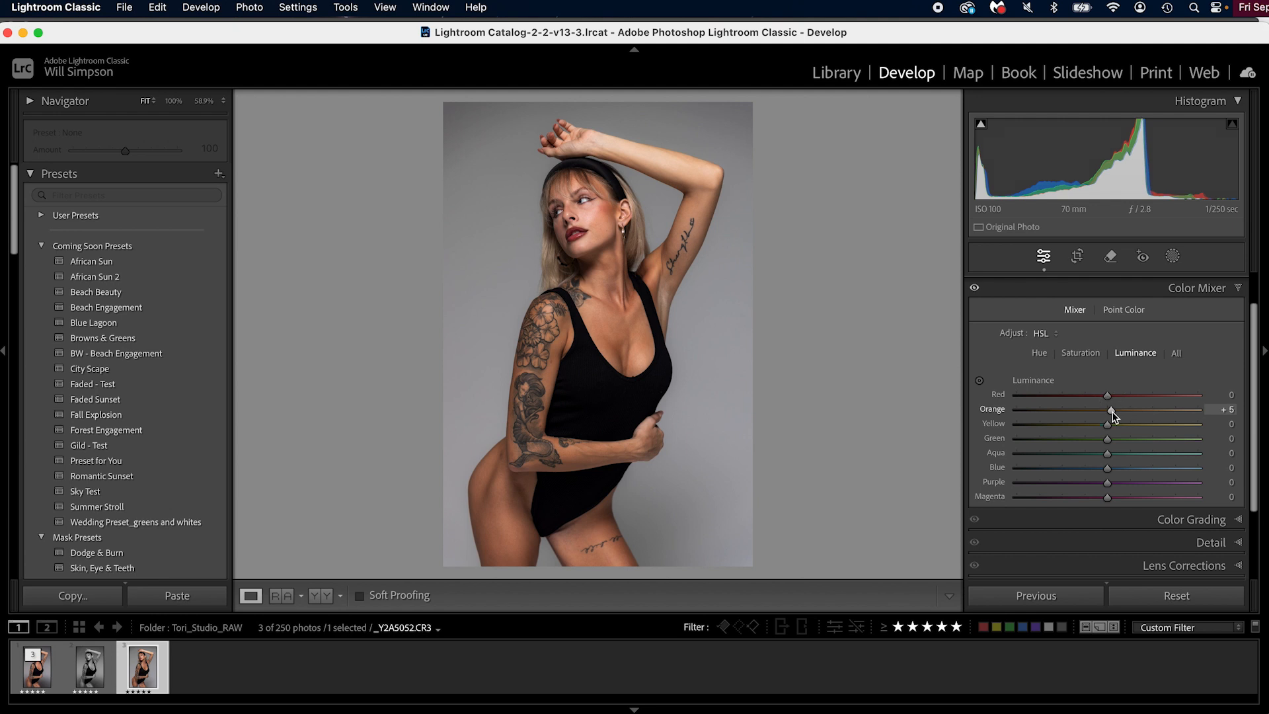
left_click(976, 290)
left_click(976, 291)
left_click(1031, 291)
Set manual luminance noise reduction to 60 and sharpening masking to 60
left_click(1216, 374)
left_click(1219, 484)
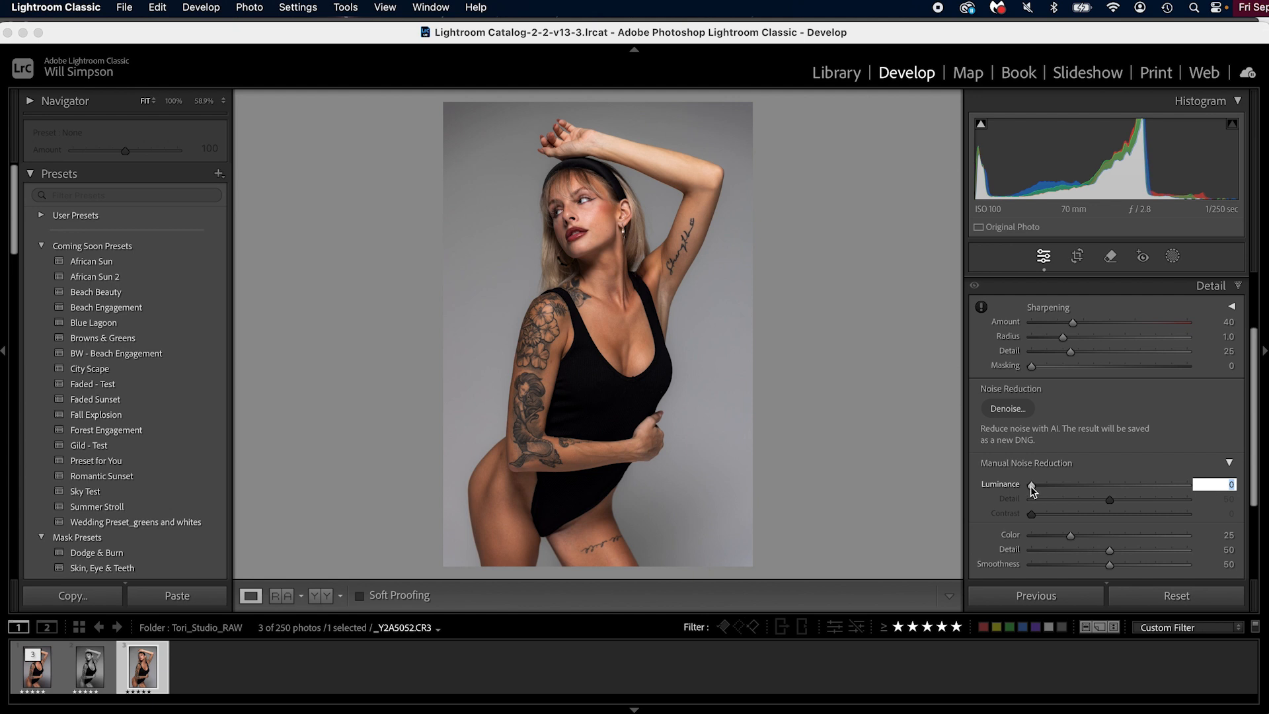
left_click_drag(1029, 485, 1124, 491)
left_click_drag(1032, 366, 1127, 375)
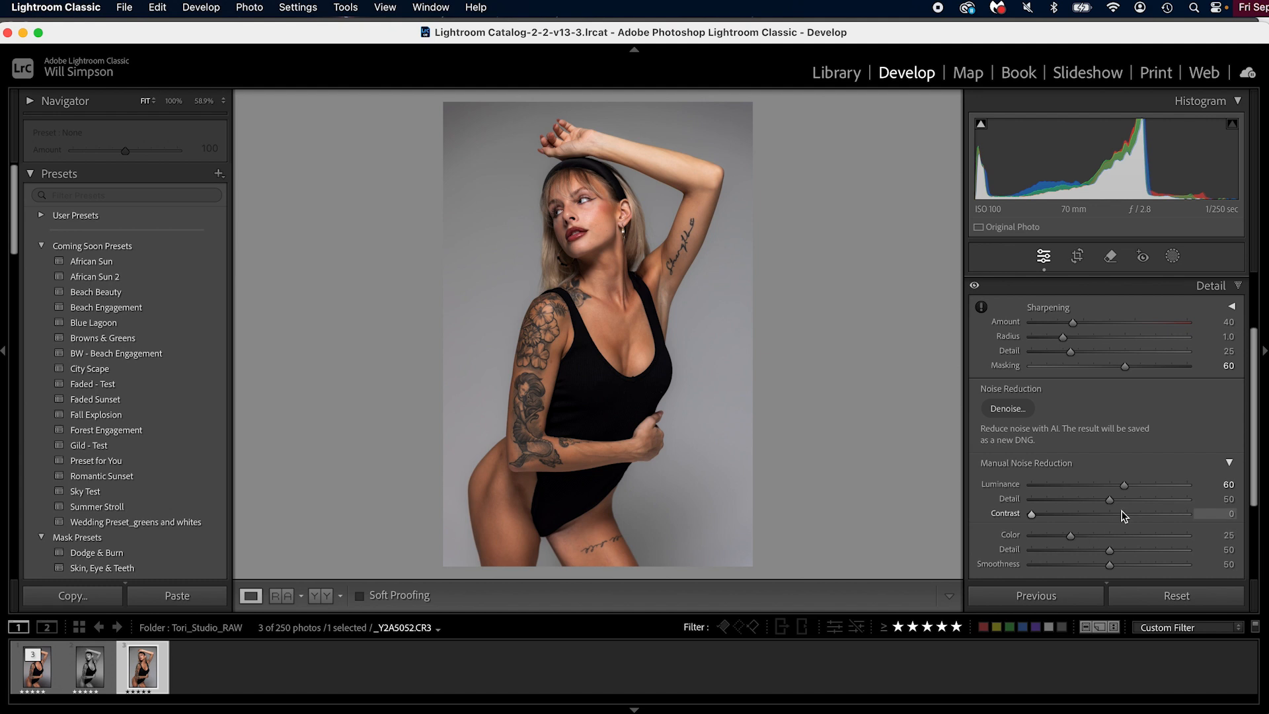
left_click(1227, 291)
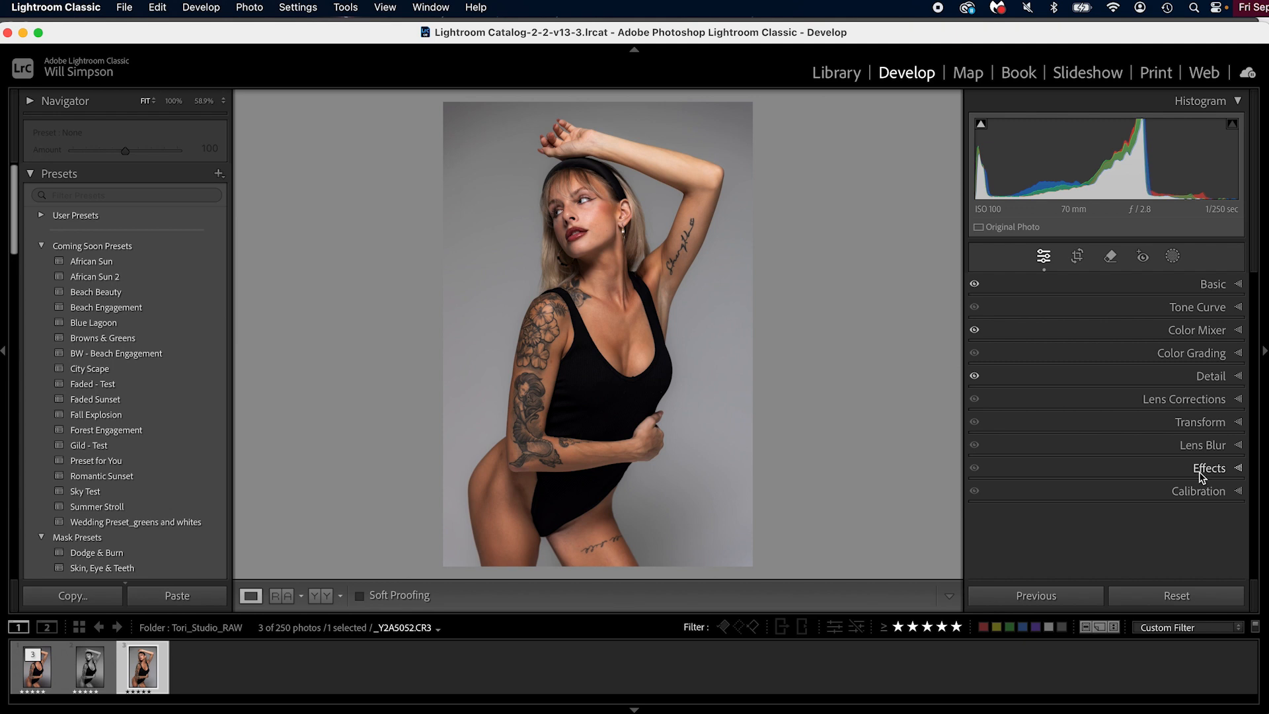
Calibrate the colors with blue primary hue −6, blue primary saturation −5 and shadows tint +15
left_click(1196, 492)
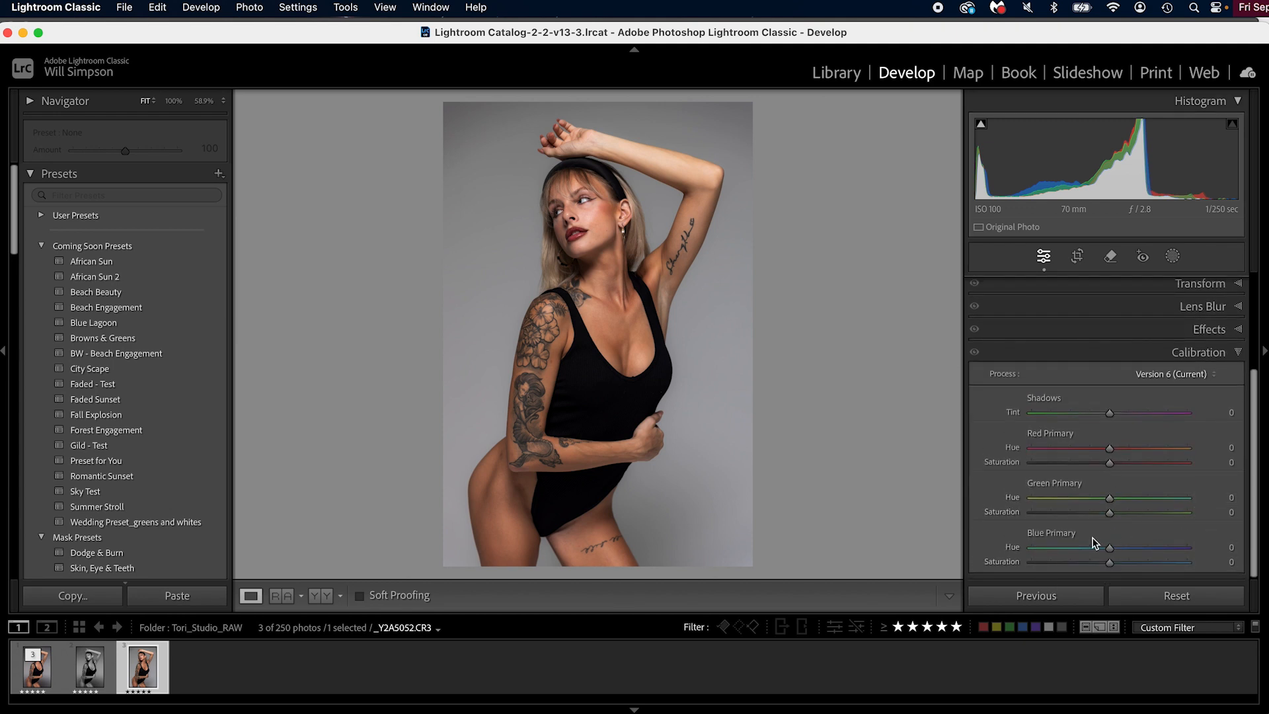
left_click_drag(1109, 549, 1109, 565)
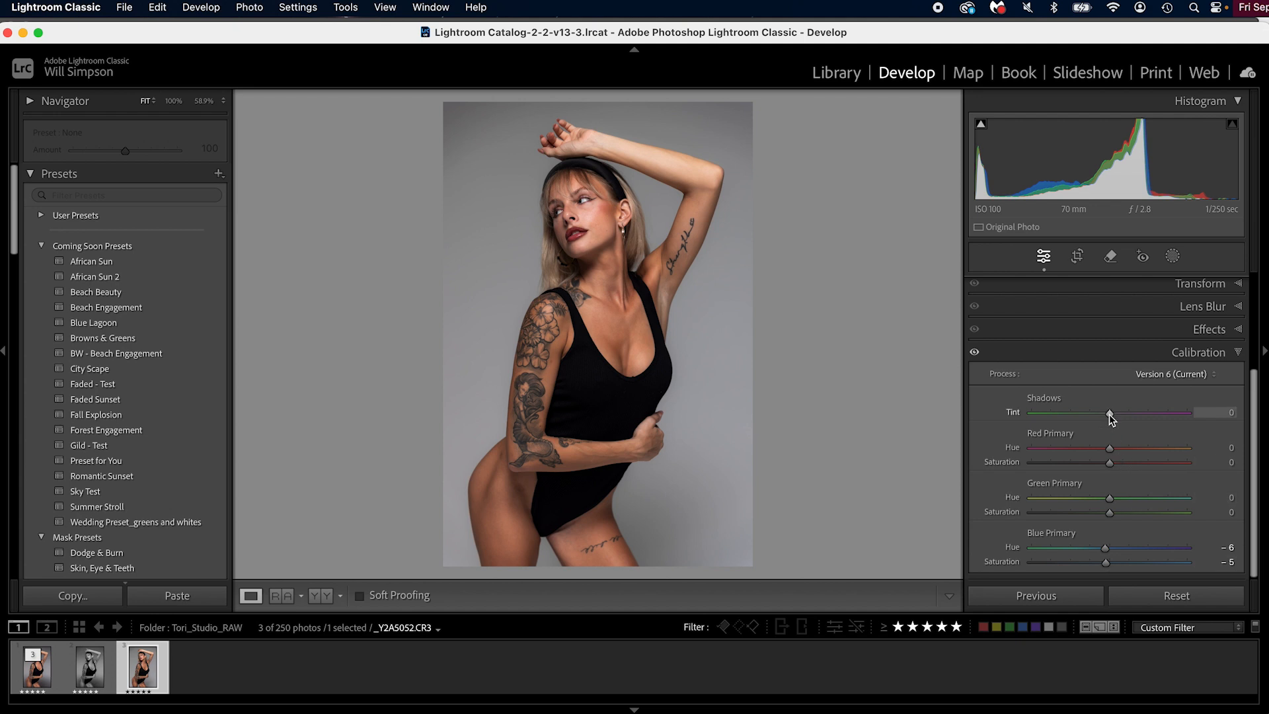
left_click_drag(1109, 413, 1121, 416)
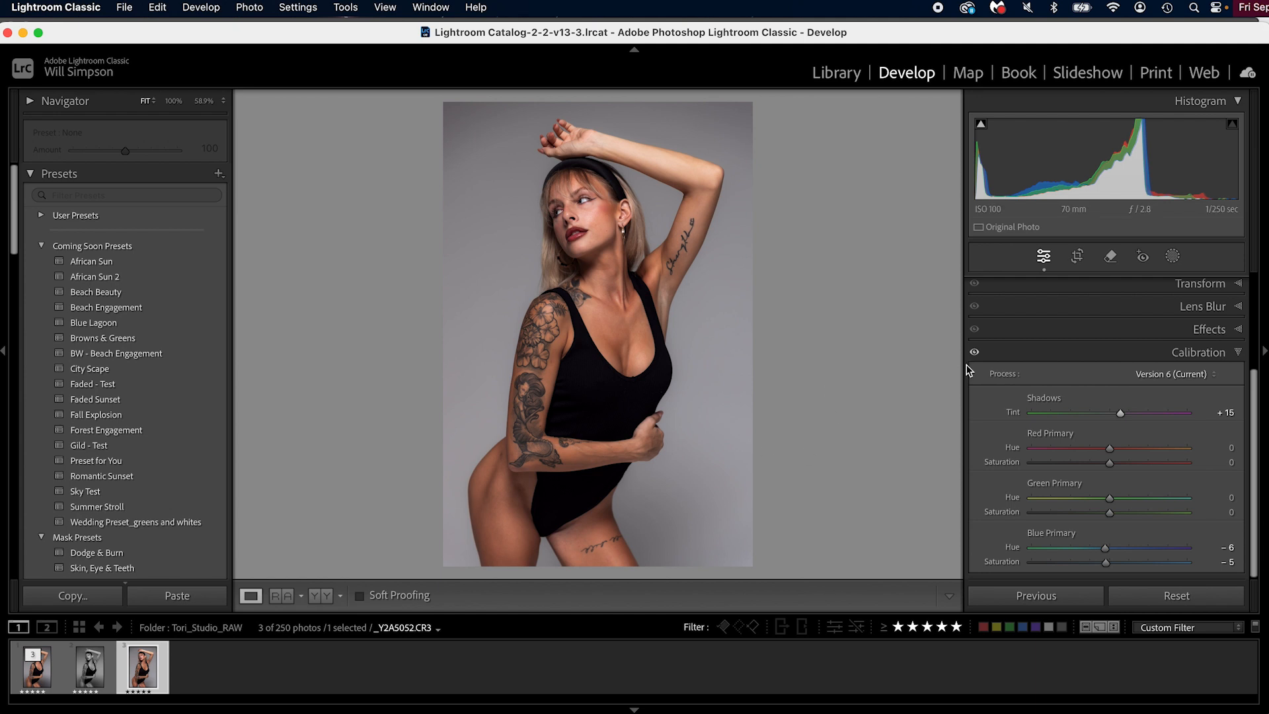
left_click(1199, 355)
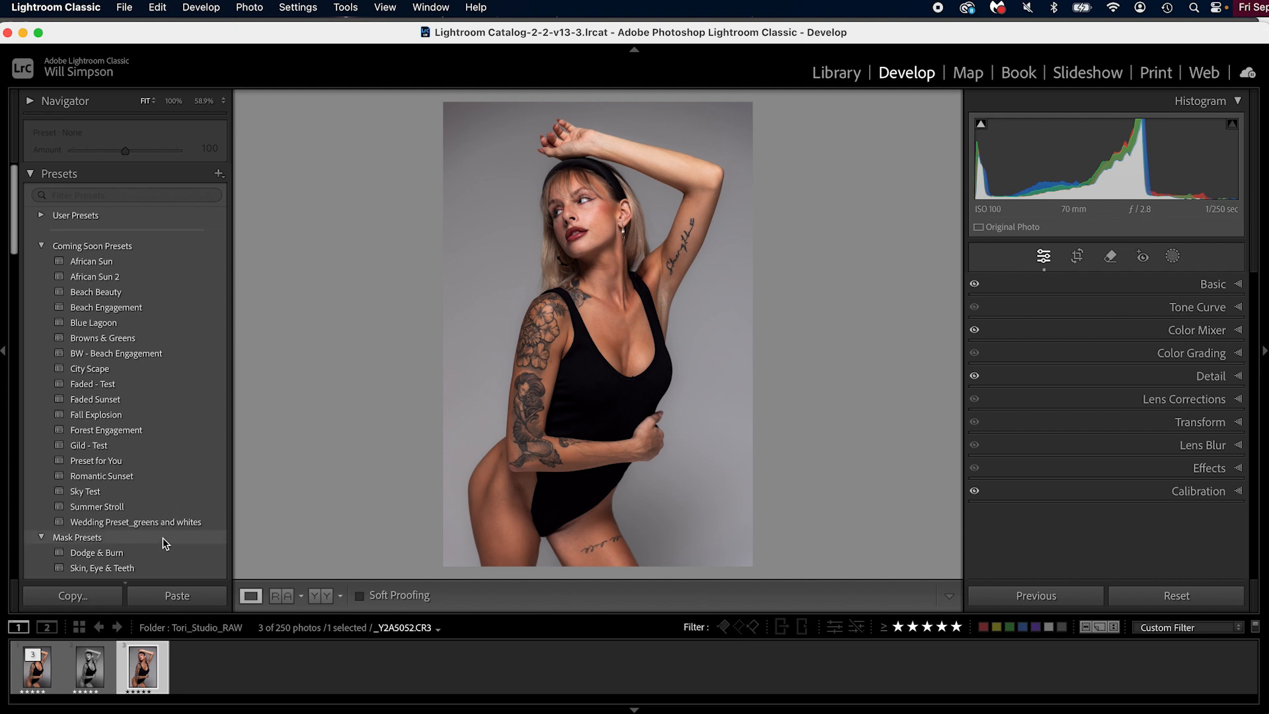
Apply the Skin, Eye & Teeth mask preset and compare the edit with the original photo
scroll(162, 537, "down", 3)
left_click(116, 477)
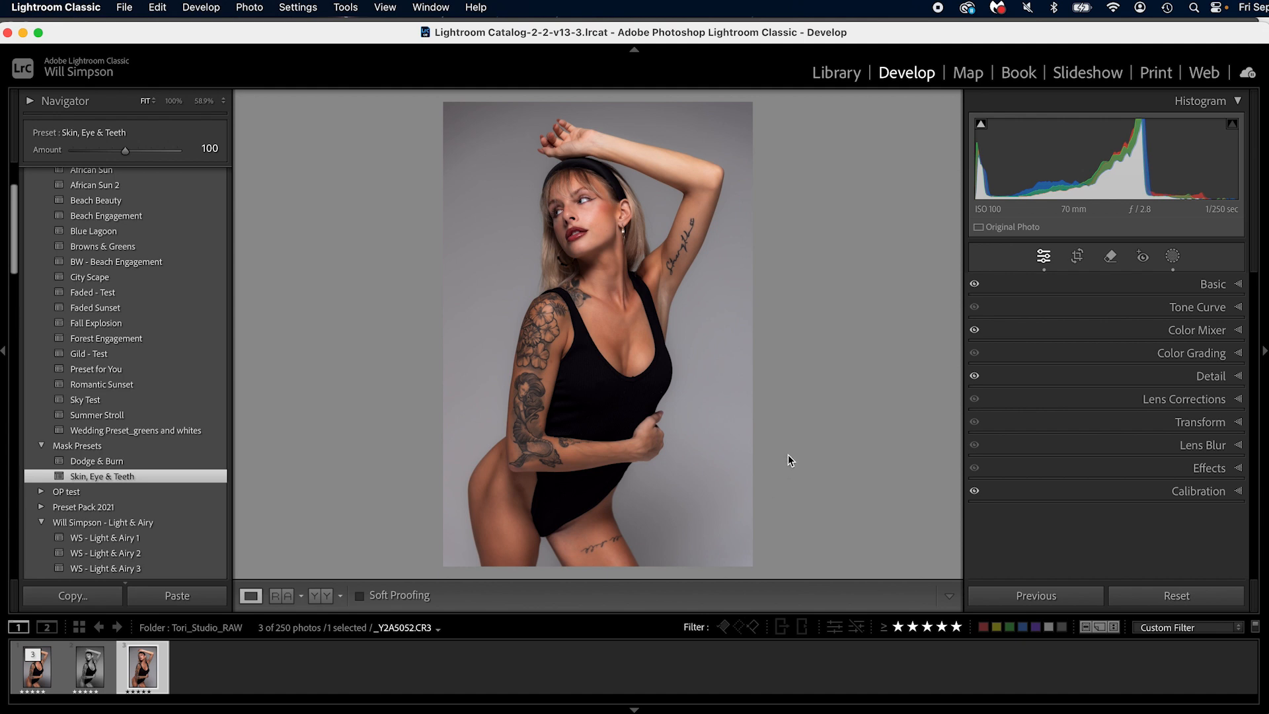
key("backslash")
key("backslash")
Darken the lower background with a linear gradient mask rising from the photo's bottom, subtracting the subject and lowering exposure
key("m")
left_click_drag(605, 546, 595, 331)
left_click(917, 211)
left_click(935, 243)
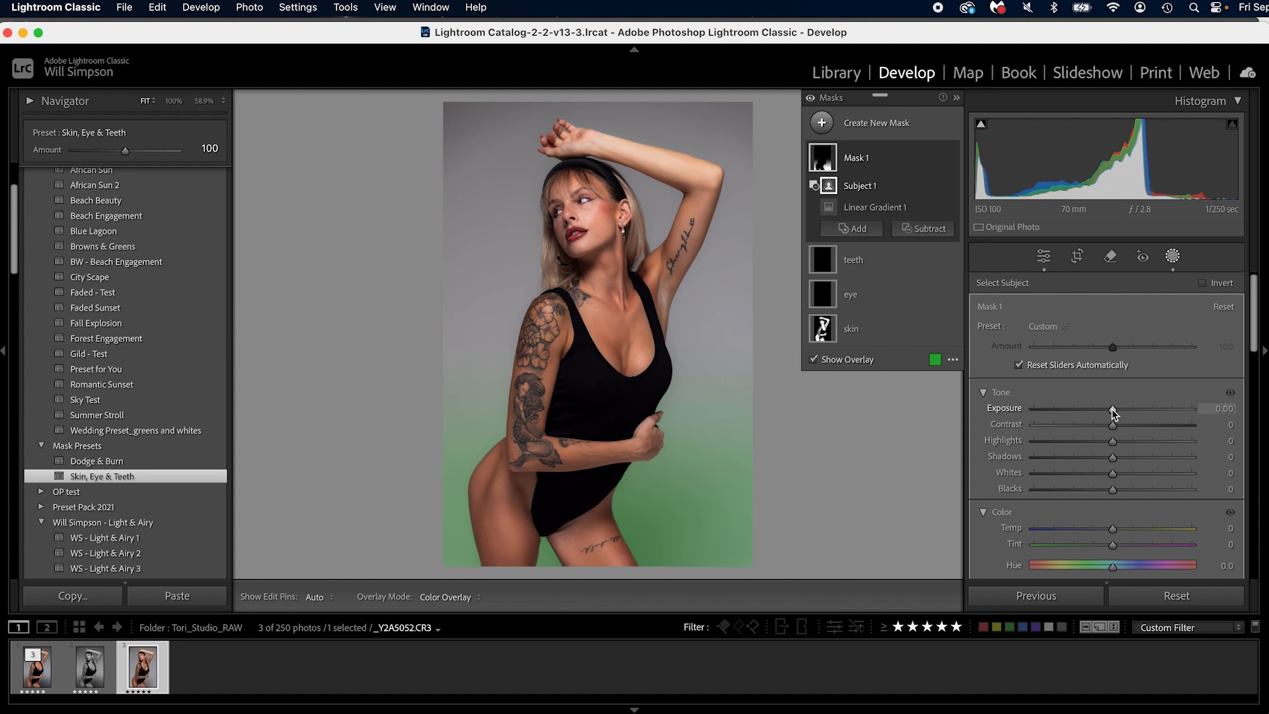
left_click_drag(1113, 410, 1091, 412)
Add a linear gradient mask from the photo's top edge downward, subtract the subject, and set its exposure to −0.38
key("m")
left_click_drag(576, 115, 577, 351)
left_click(929, 207)
left_click(938, 239)
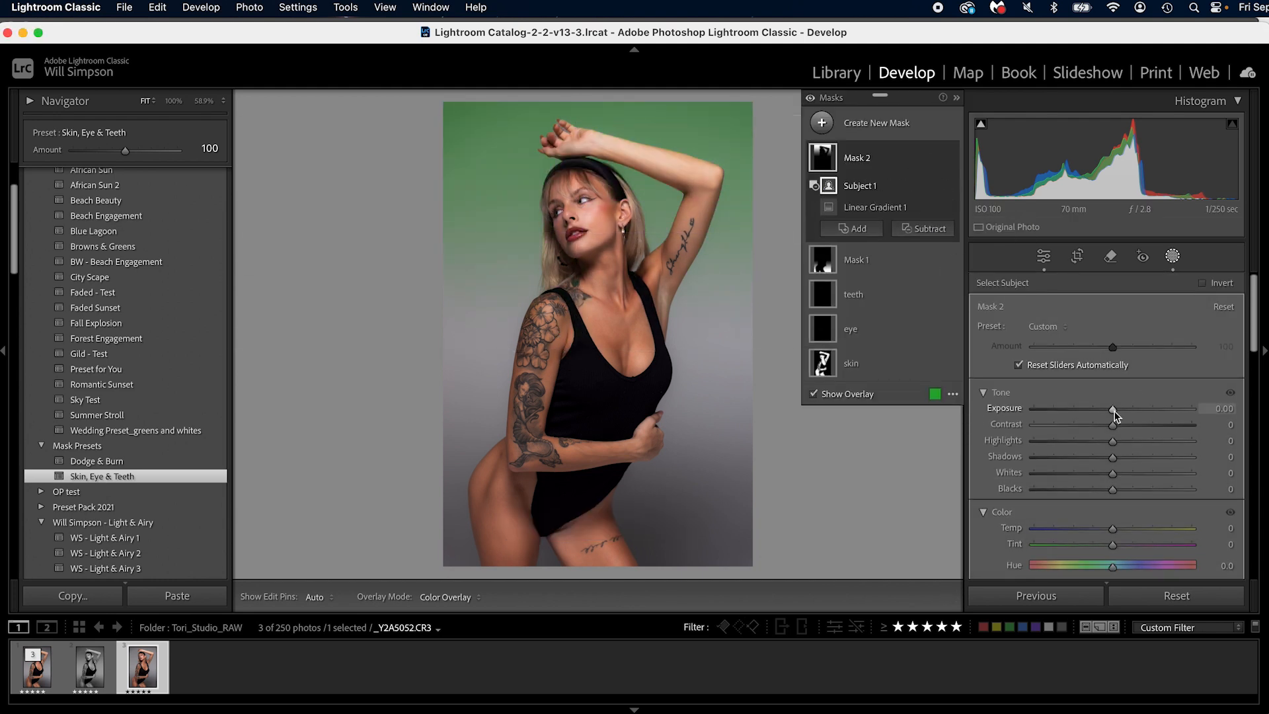
left_click_drag(1113, 410, 1109, 411)
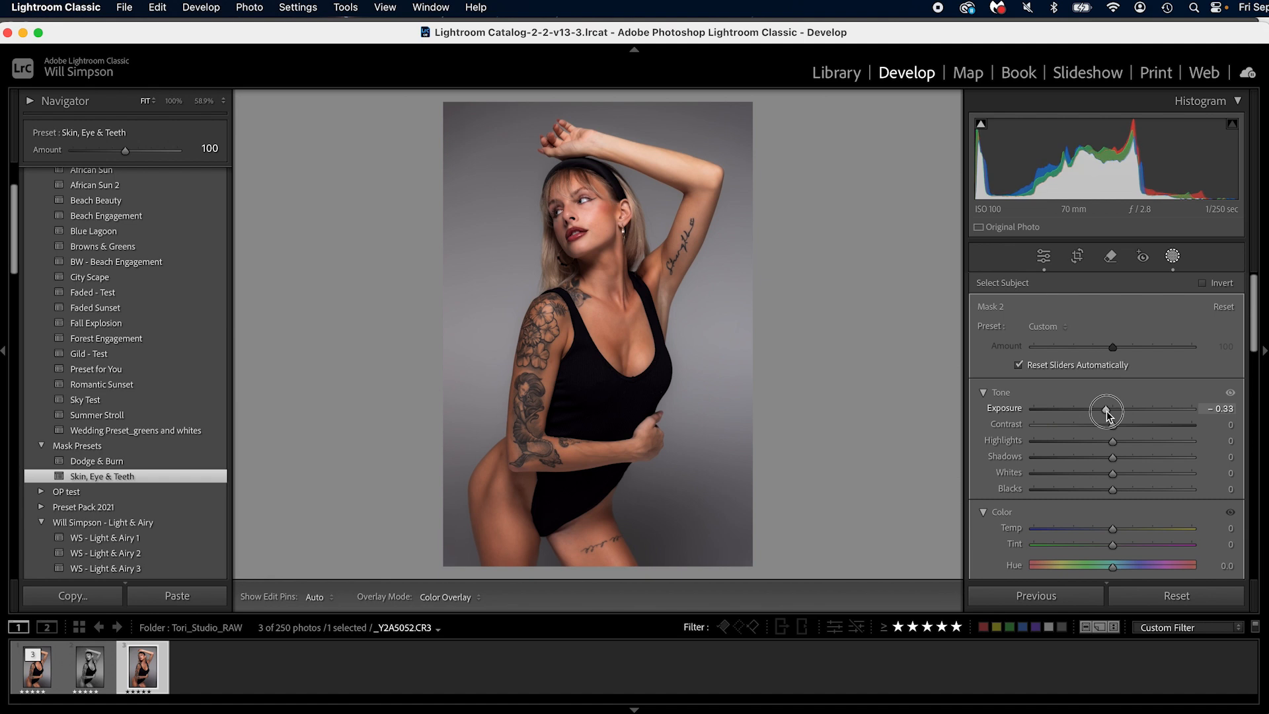
left_click_drag(1108, 415, 1102, 411)
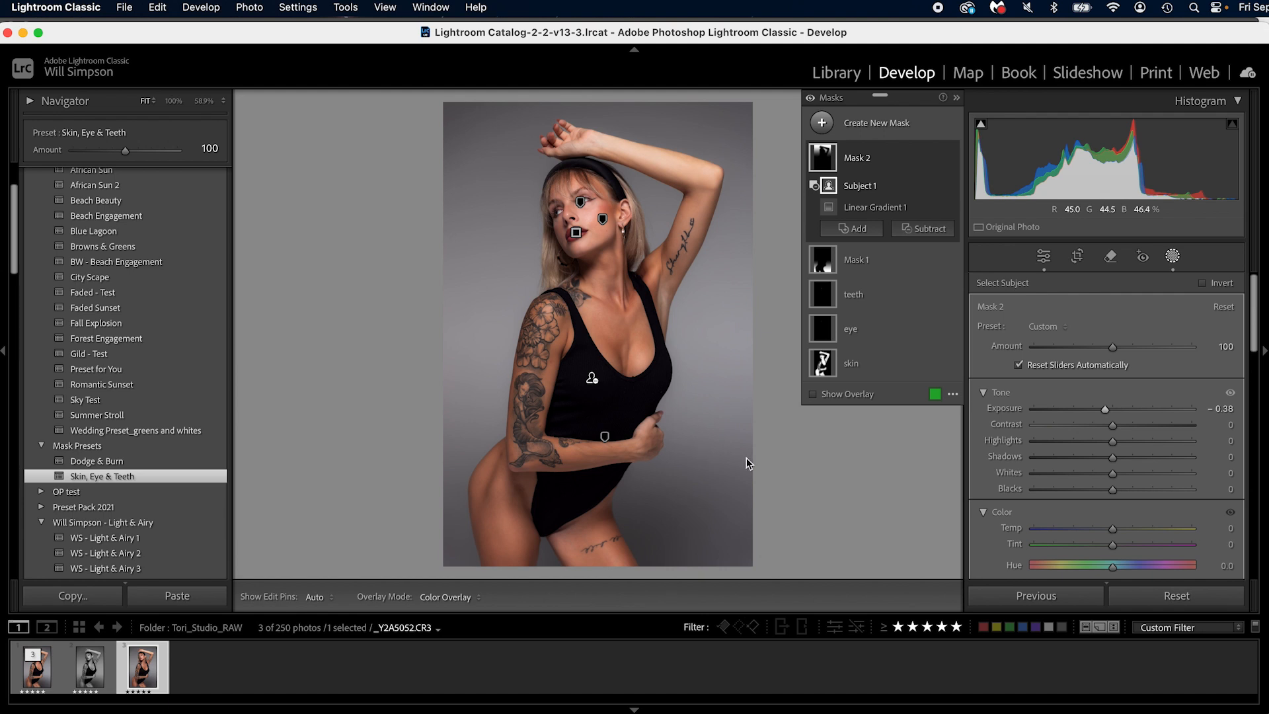
Create a background mask and subtract the stray patches on the neck and around the earring with a brush
left_click(879, 123)
left_click(904, 193)
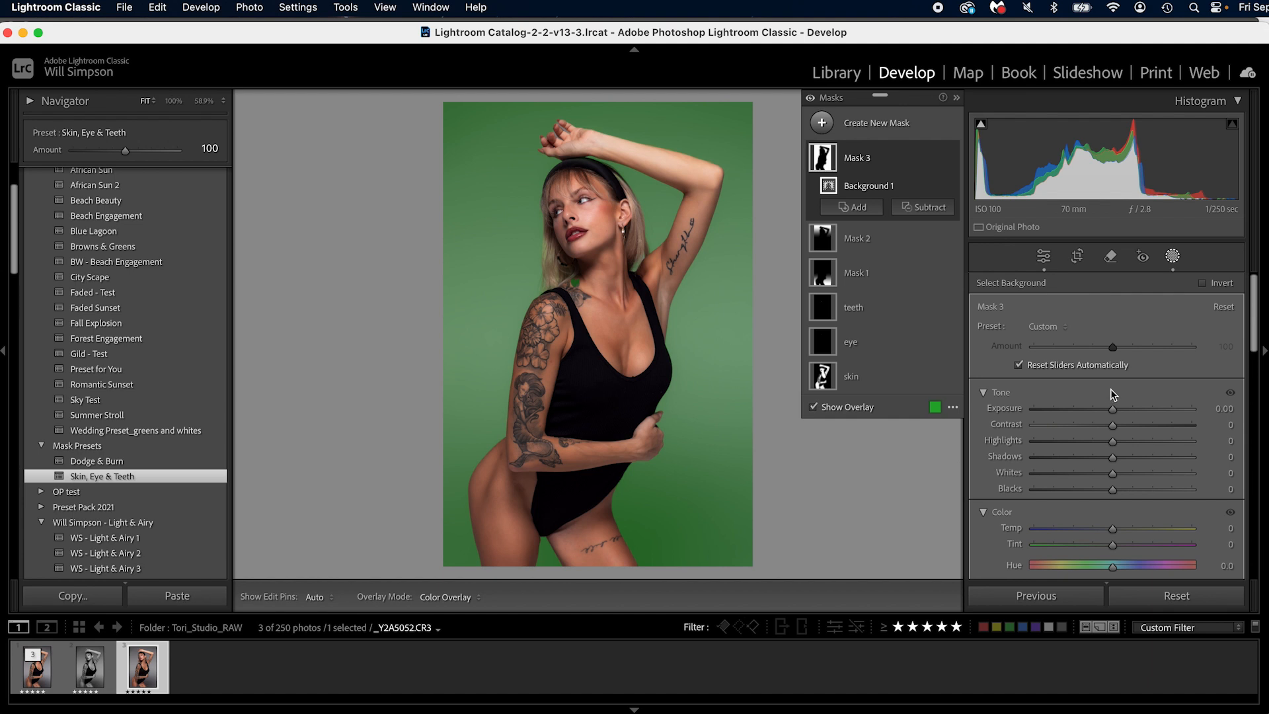
left_click(579, 288)
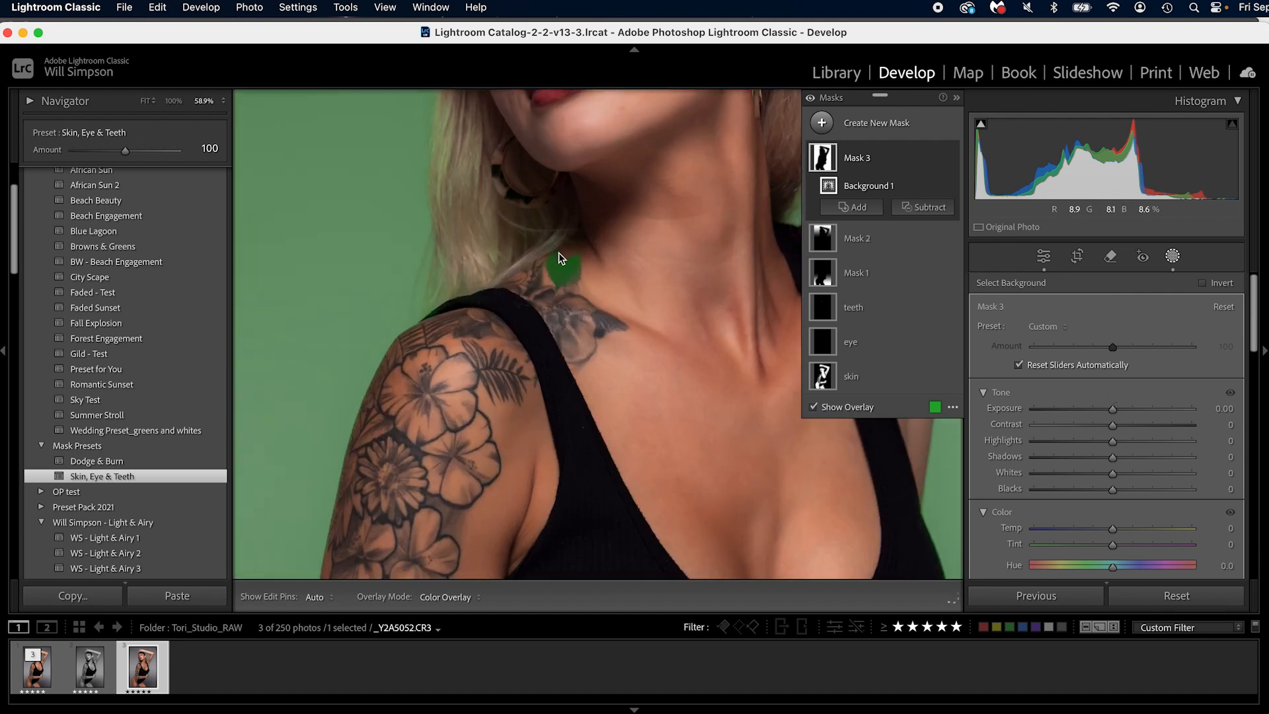
left_click(931, 207)
left_click(931, 353)
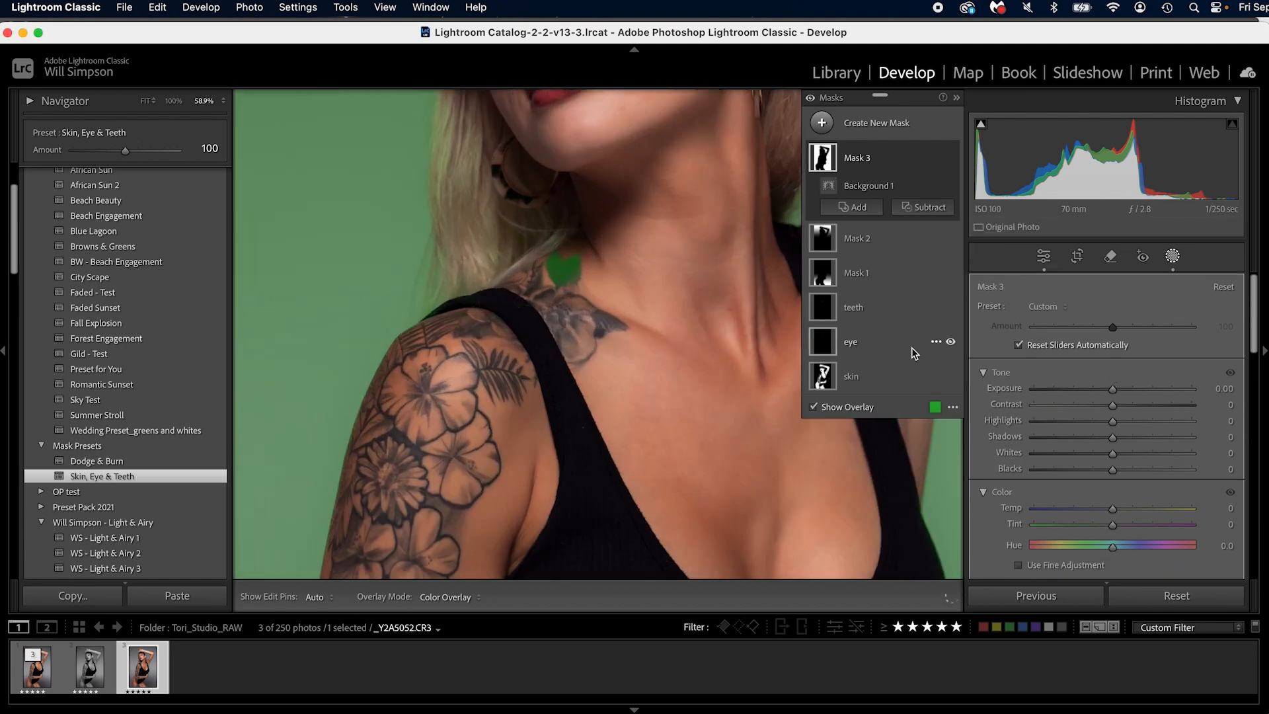
key("h")
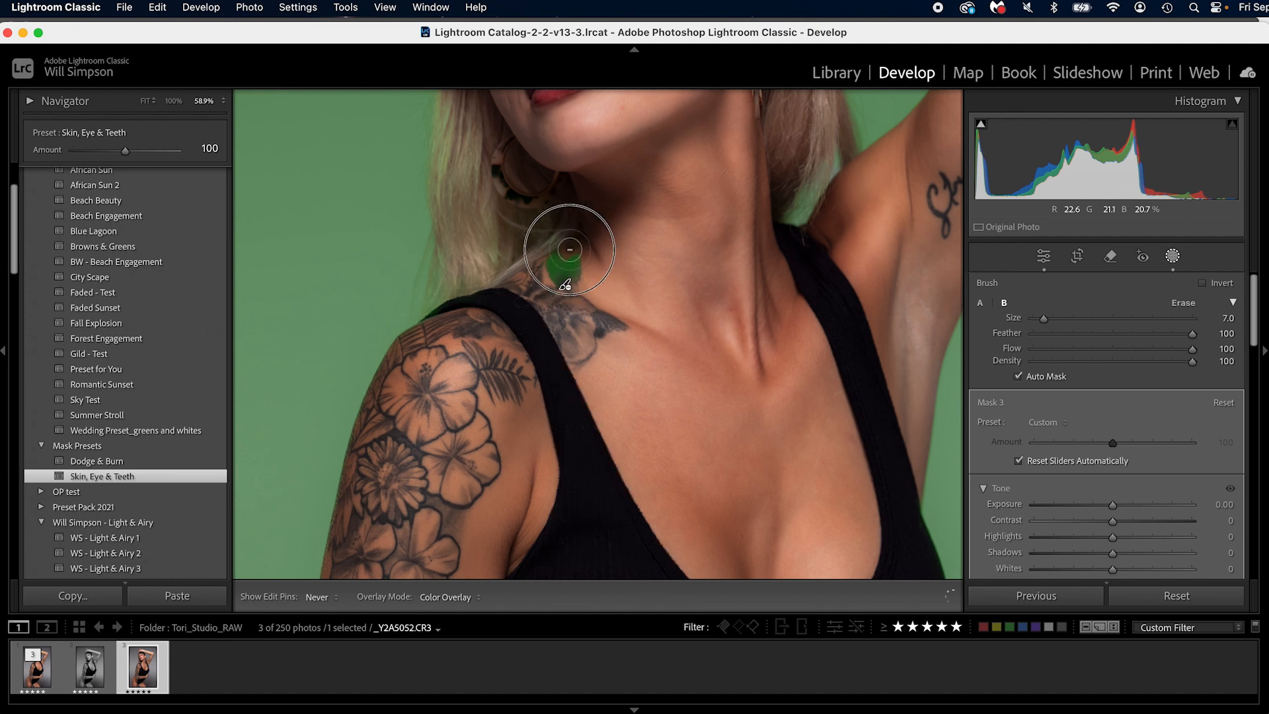
mouse_move(548, 280)
left_mouse_down()
mouse_move(547, 241)
mouse_move(555, 249)
left_mouse_up()
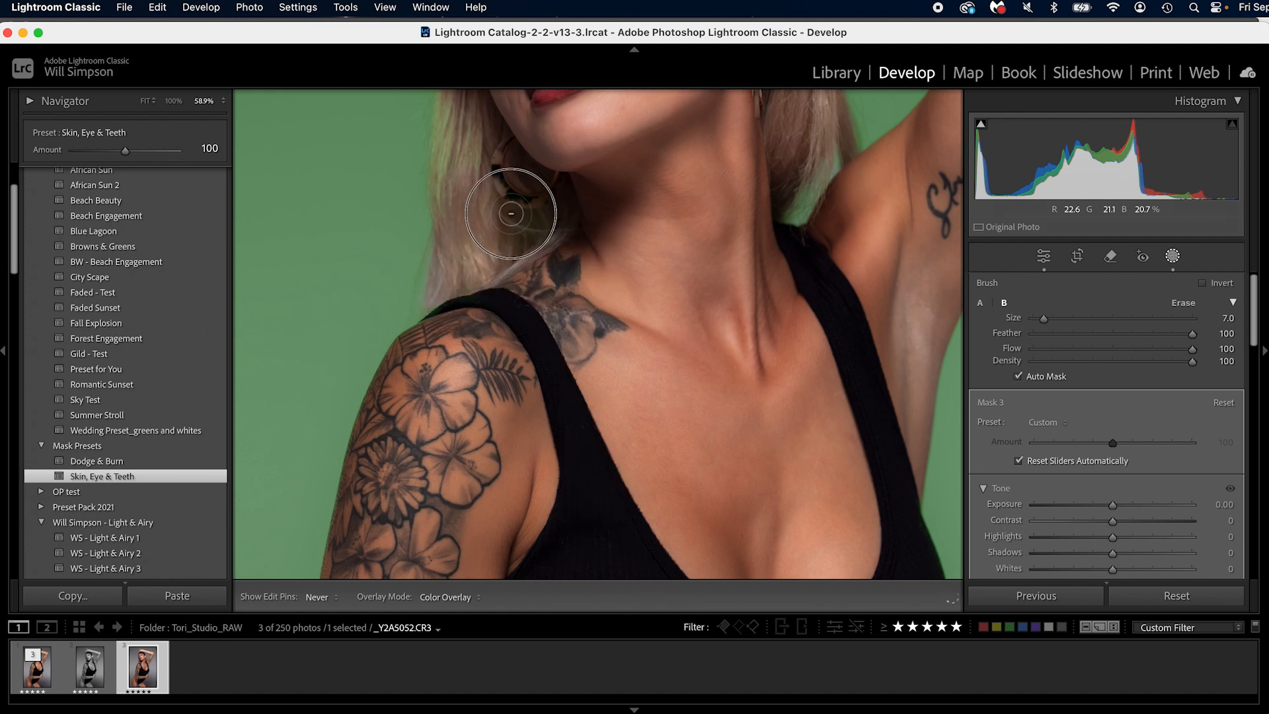
key("h")
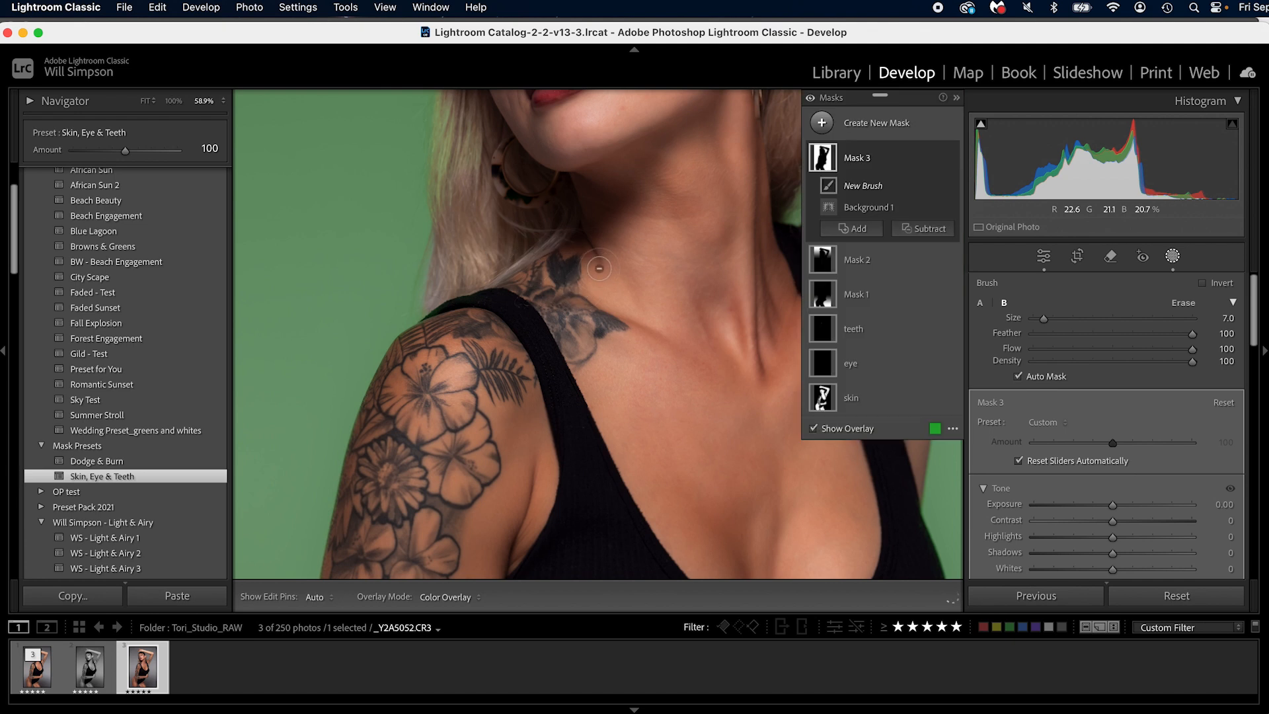
left_click(602, 261)
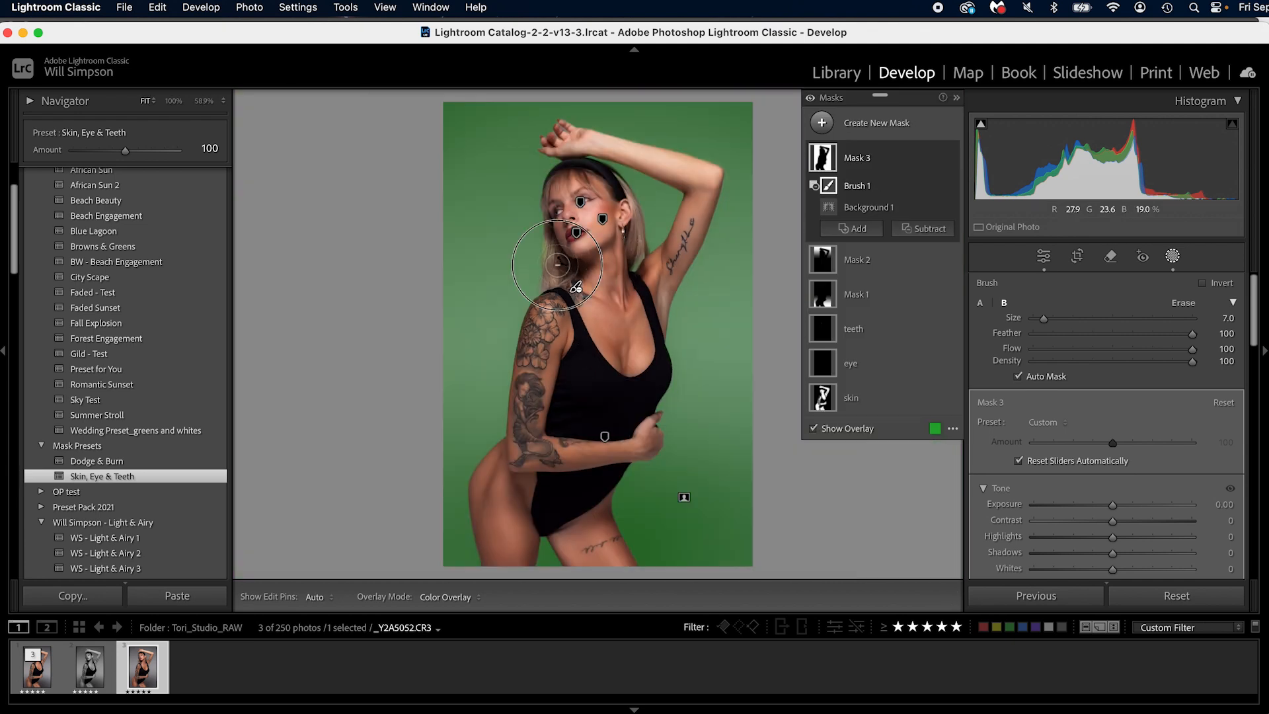
Set the background mask's exposure to −0.14
key("h")
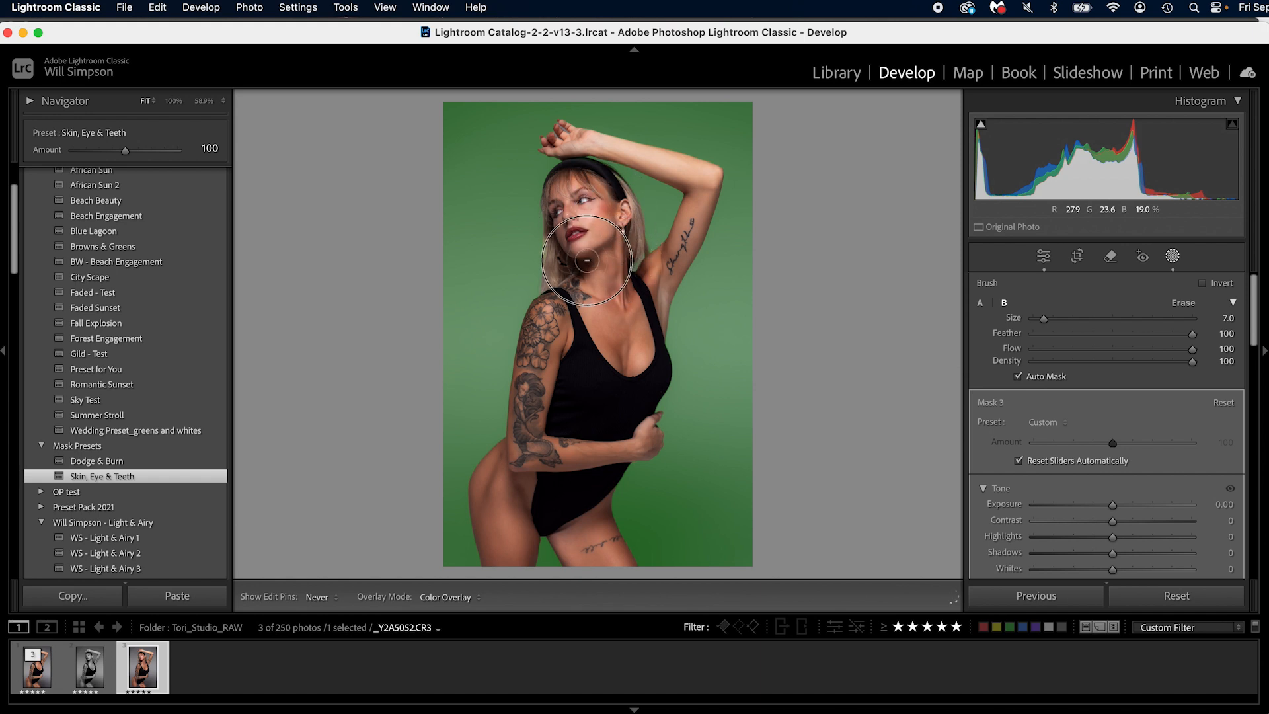
key("h")
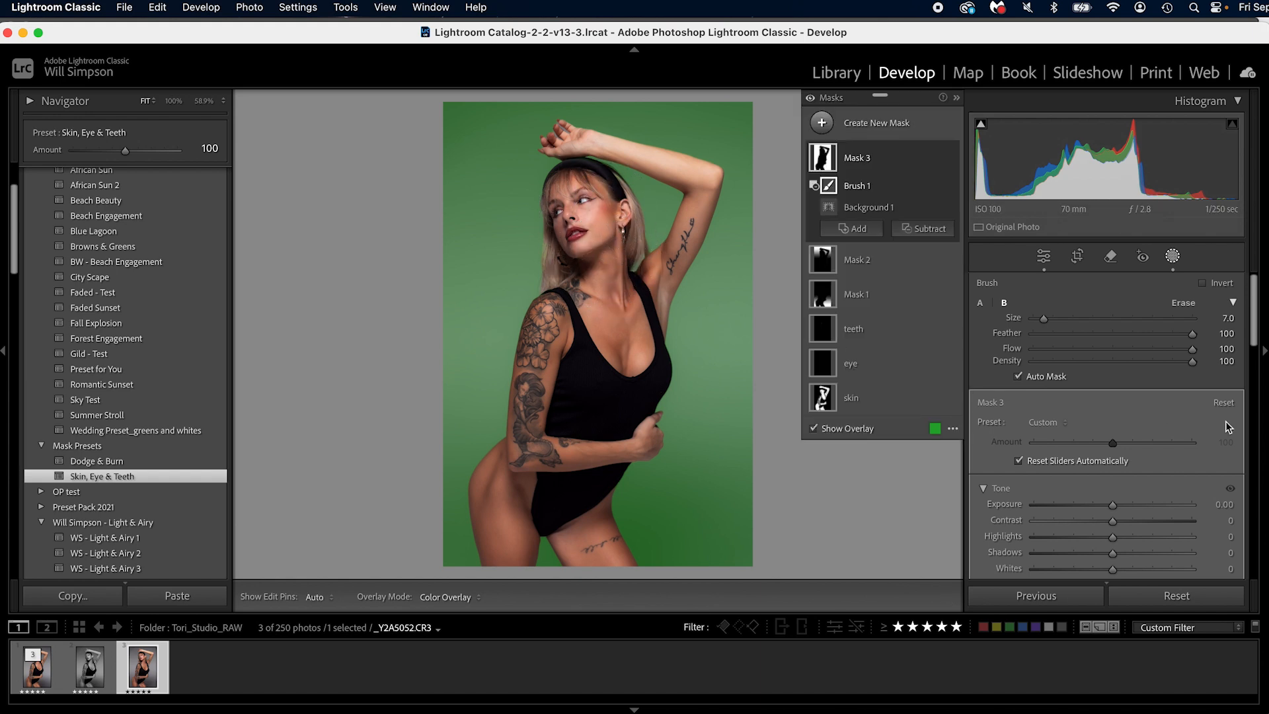
left_click_drag(1112, 506, 1112, 512)
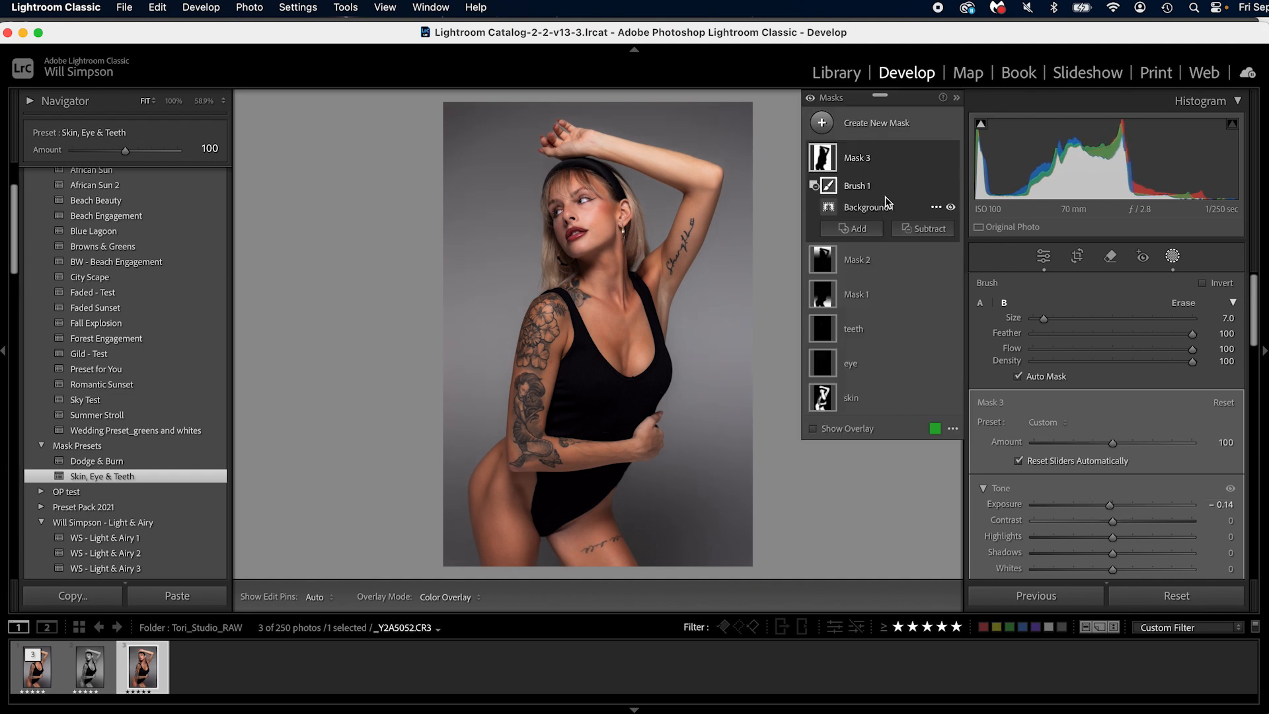
Create a subject mask and add the missed area along the neck and shoulder with a brush
left_click(879, 132)
left_click(906, 152)
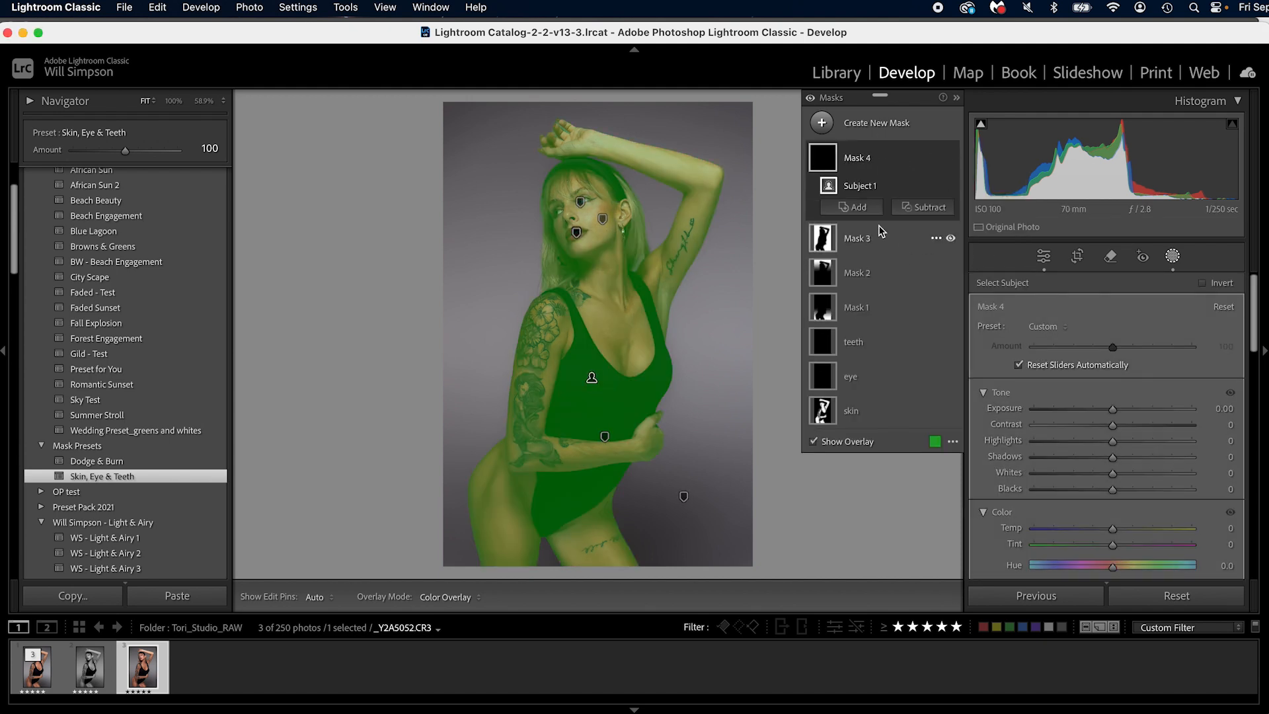
left_click(852, 208)
left_click(872, 351)
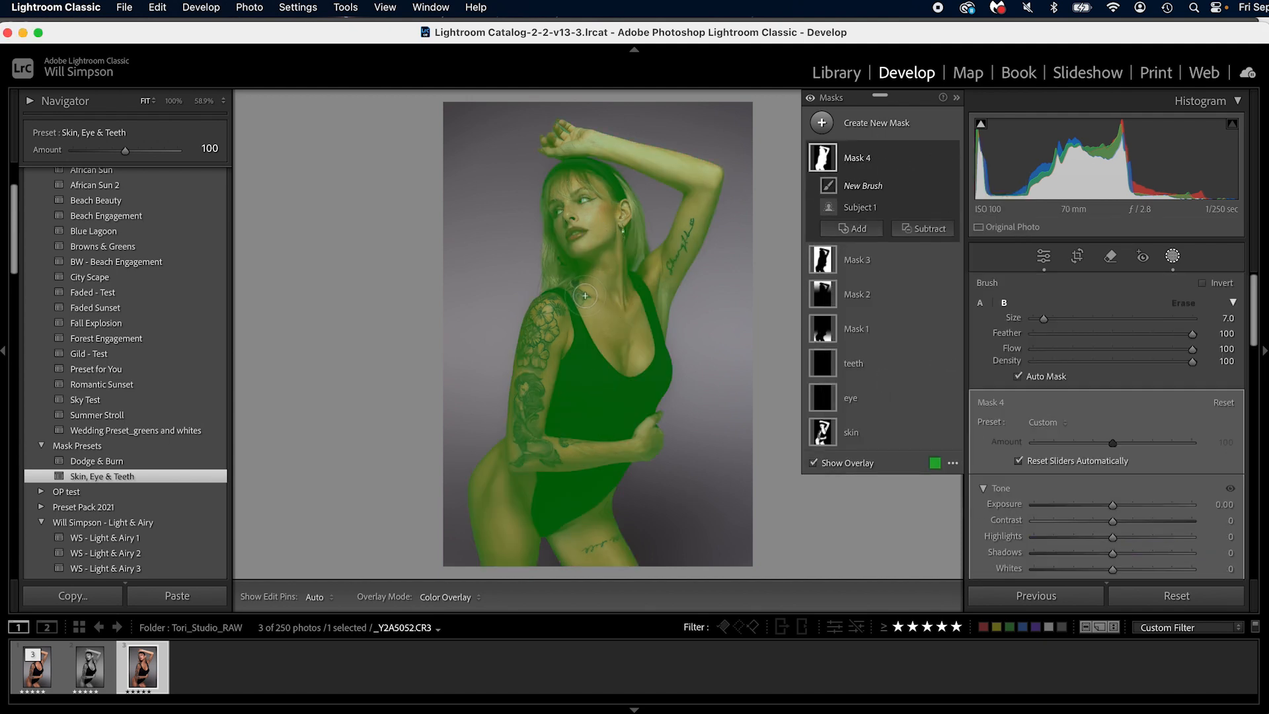
key("h")
mouse_move(572, 284)
left_mouse_down()
mouse_move(557, 282)
mouse_move(568, 218)
mouse_move(595, 204)
mouse_move(611, 257)
left_mouse_up()
key("h")
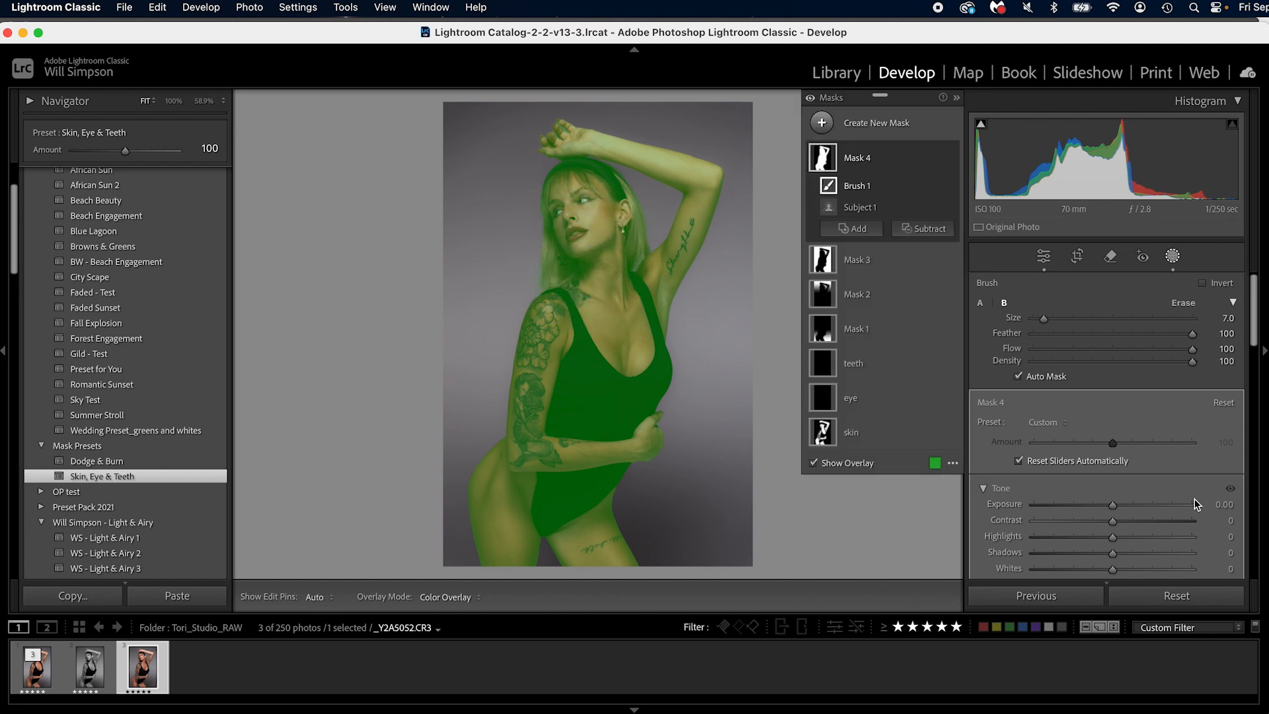
Set the subject mask's saturation to −4
scroll(1117, 471, "down", 5)
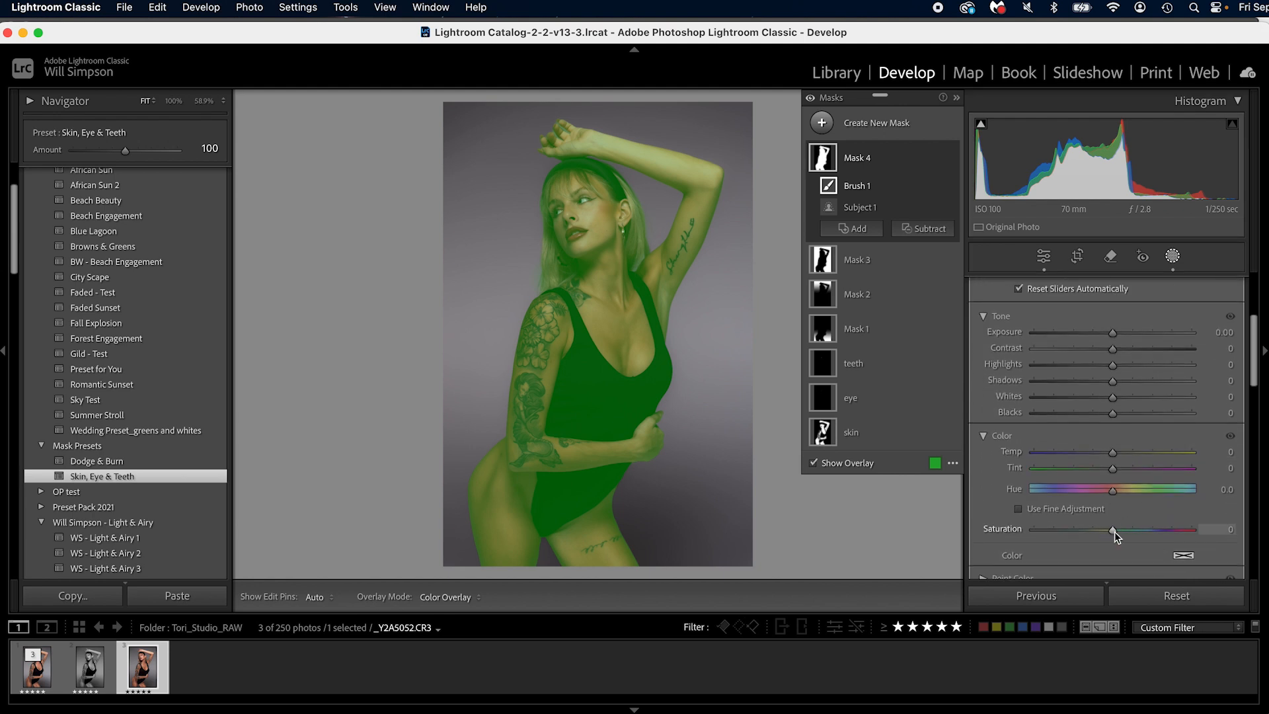
left_click_drag(1113, 532, 1110, 533)
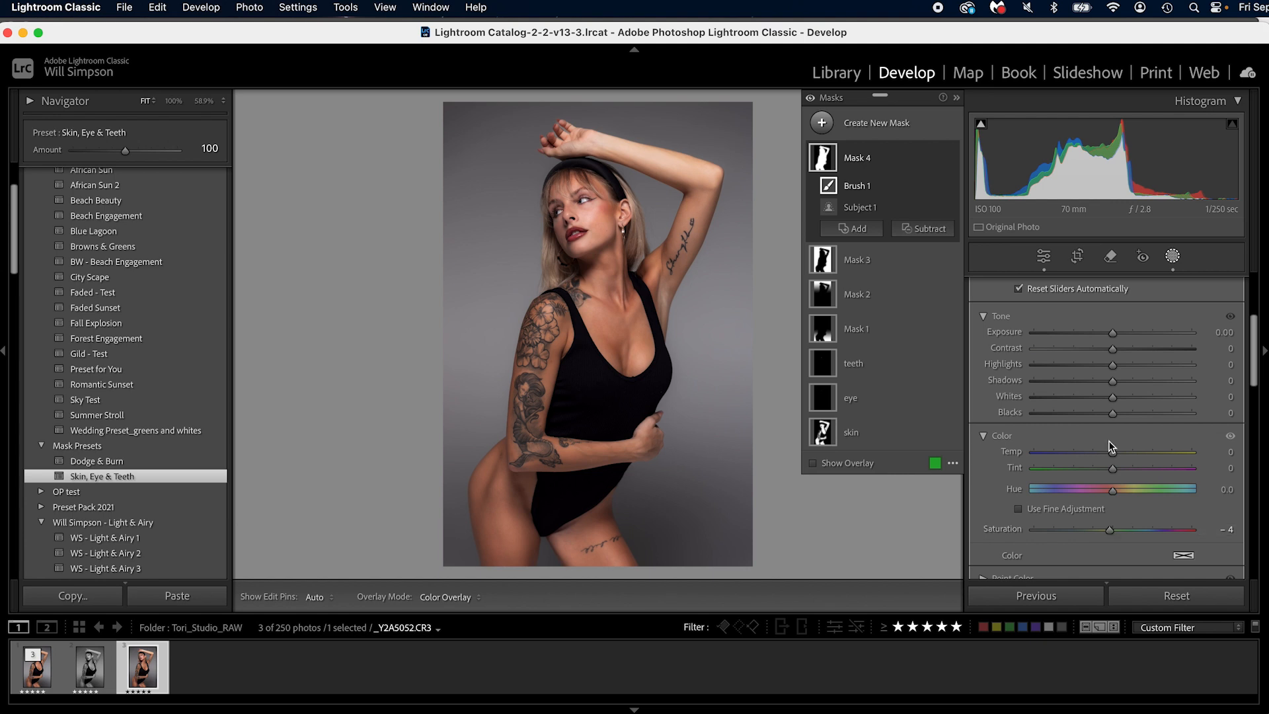
scroll(1117, 476, "up", 5)
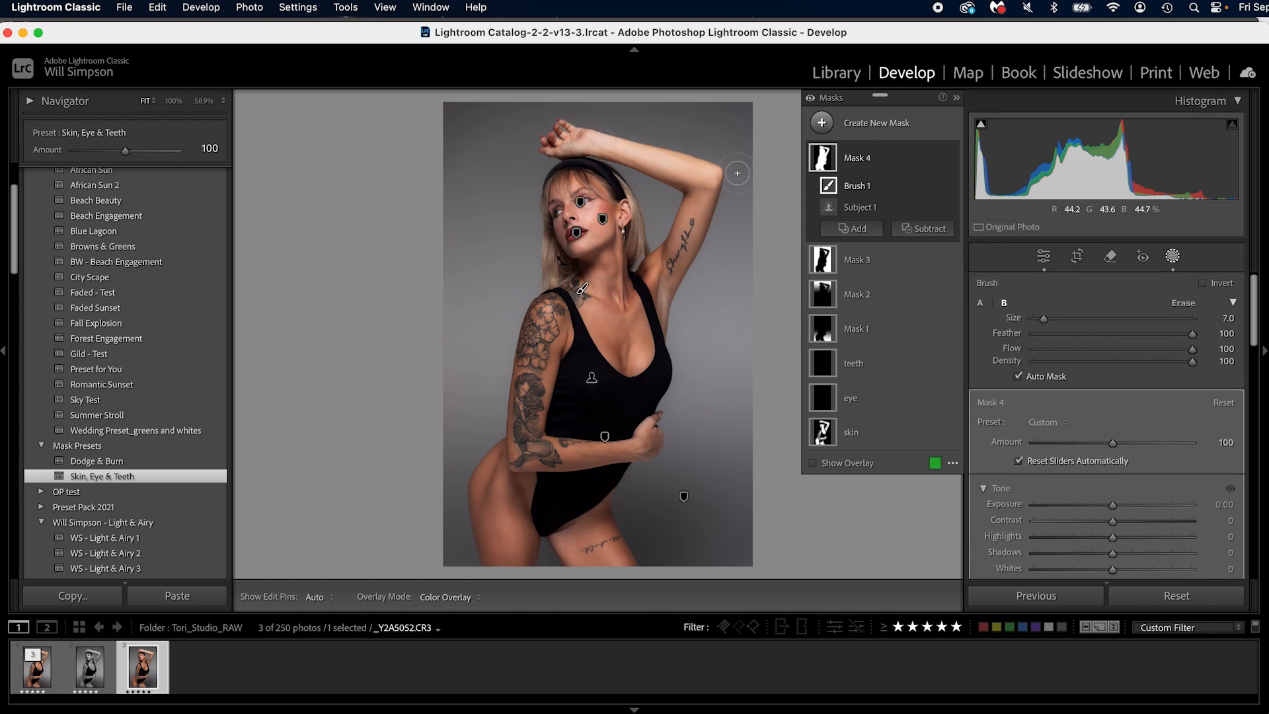
Paint a new brush mask over the raised forearm, erasing the spill around it, and set its exposure to −0.29
key("k")
mouse_move(705, 173)
left_mouse_down()
mouse_move(569, 137)
mouse_move(713, 177)
left_mouse_up()
key("alt")
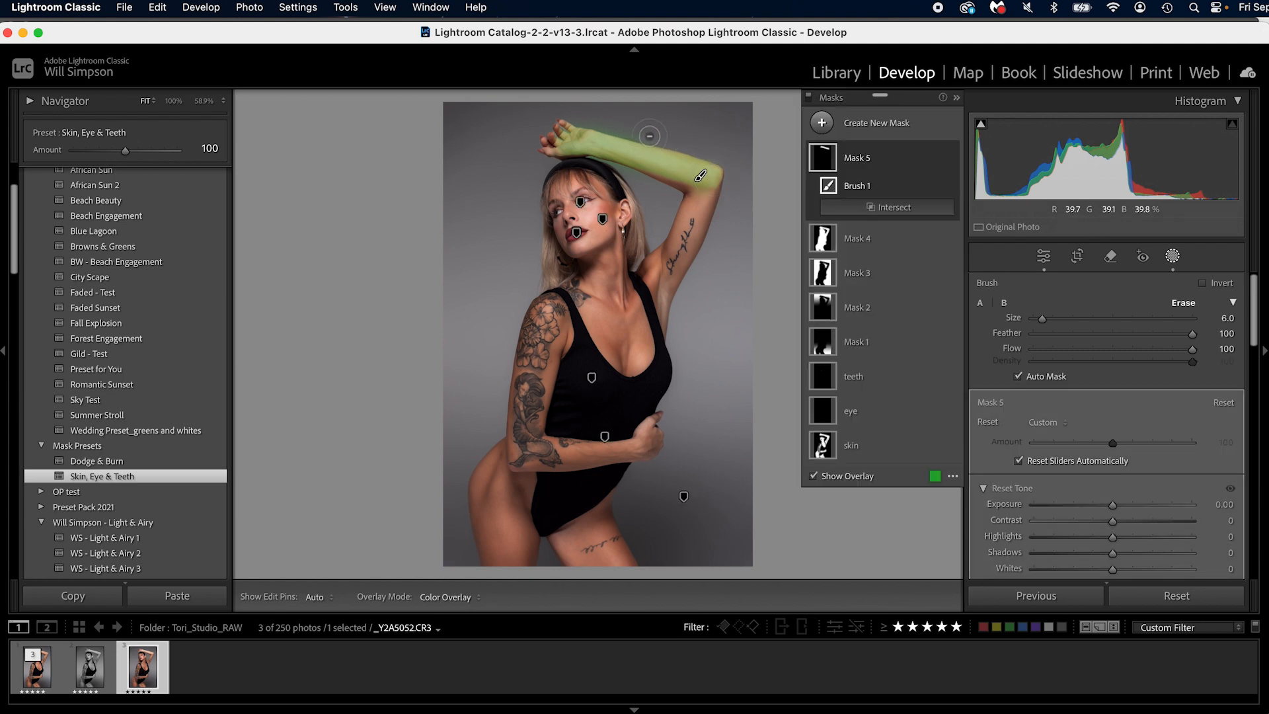
left_click_drag(648, 135, 559, 119)
mouse_move(644, 183)
left_mouse_down()
mouse_move(582, 162)
mouse_move(599, 170)
left_mouse_up()
left_click_drag(1112, 505, 1108, 508)
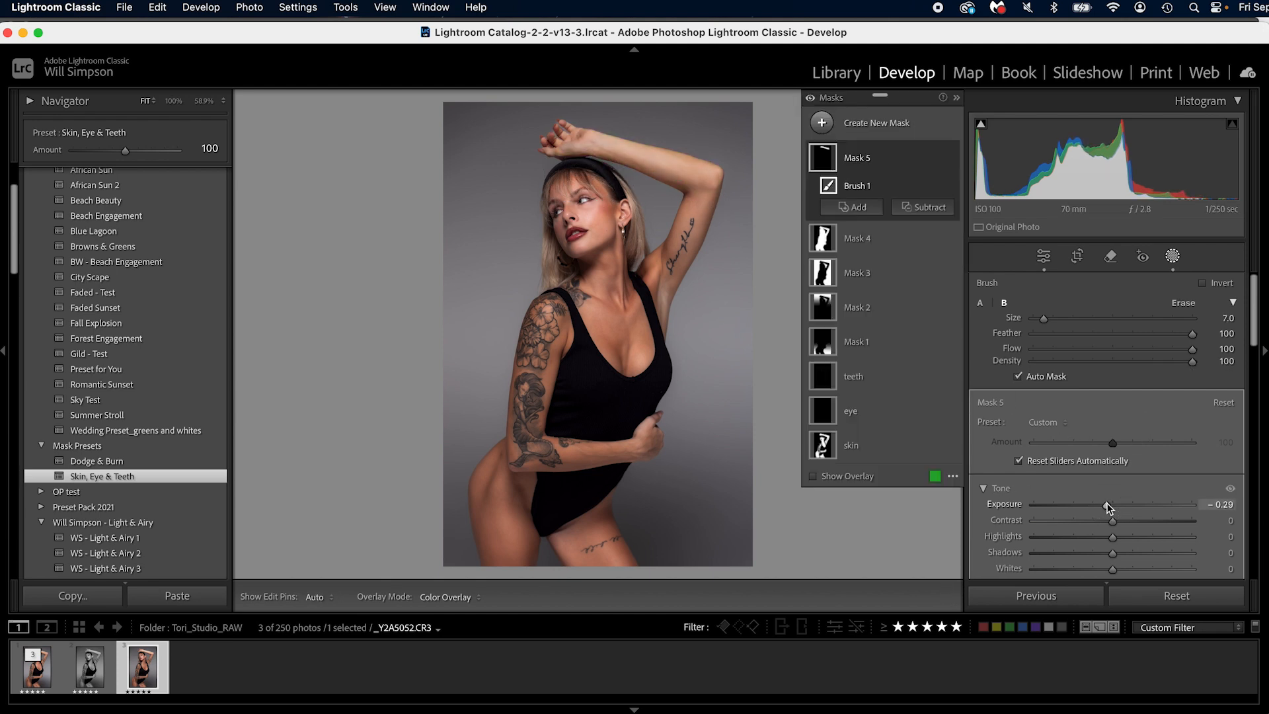
Leave masking and compare the edited portrait with its original version
left_click(1044, 259)
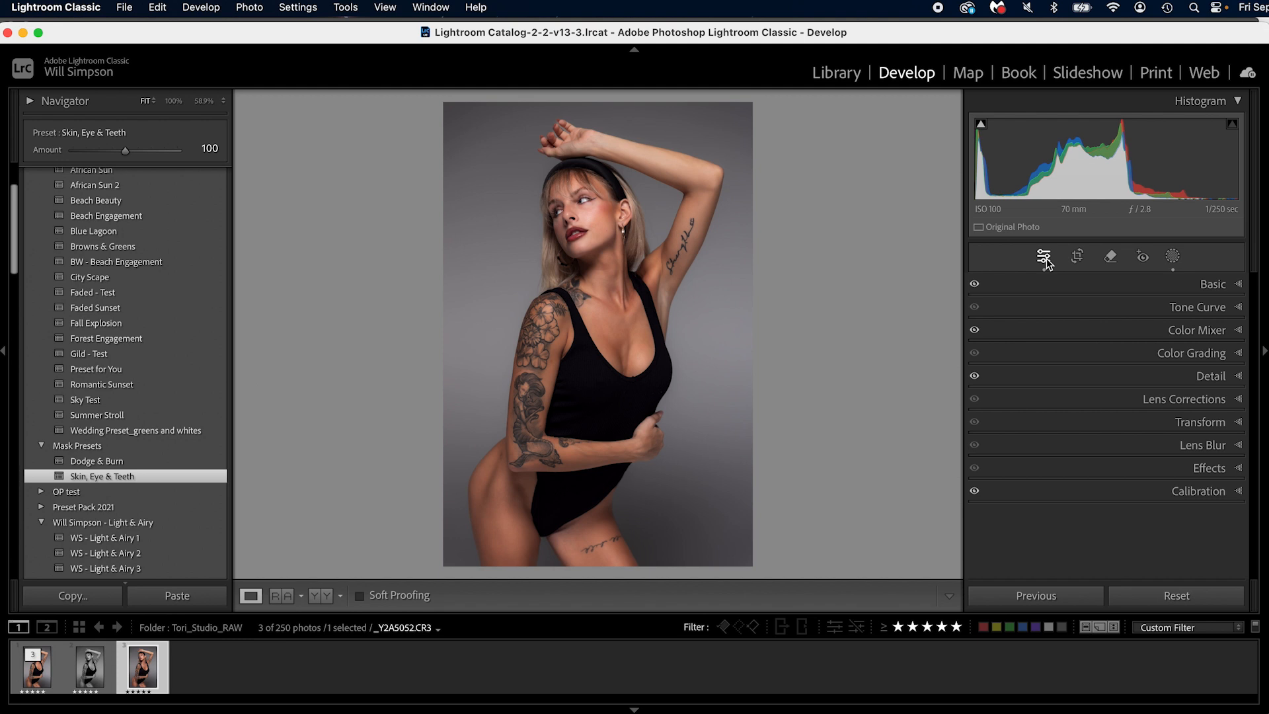
key("backslash")
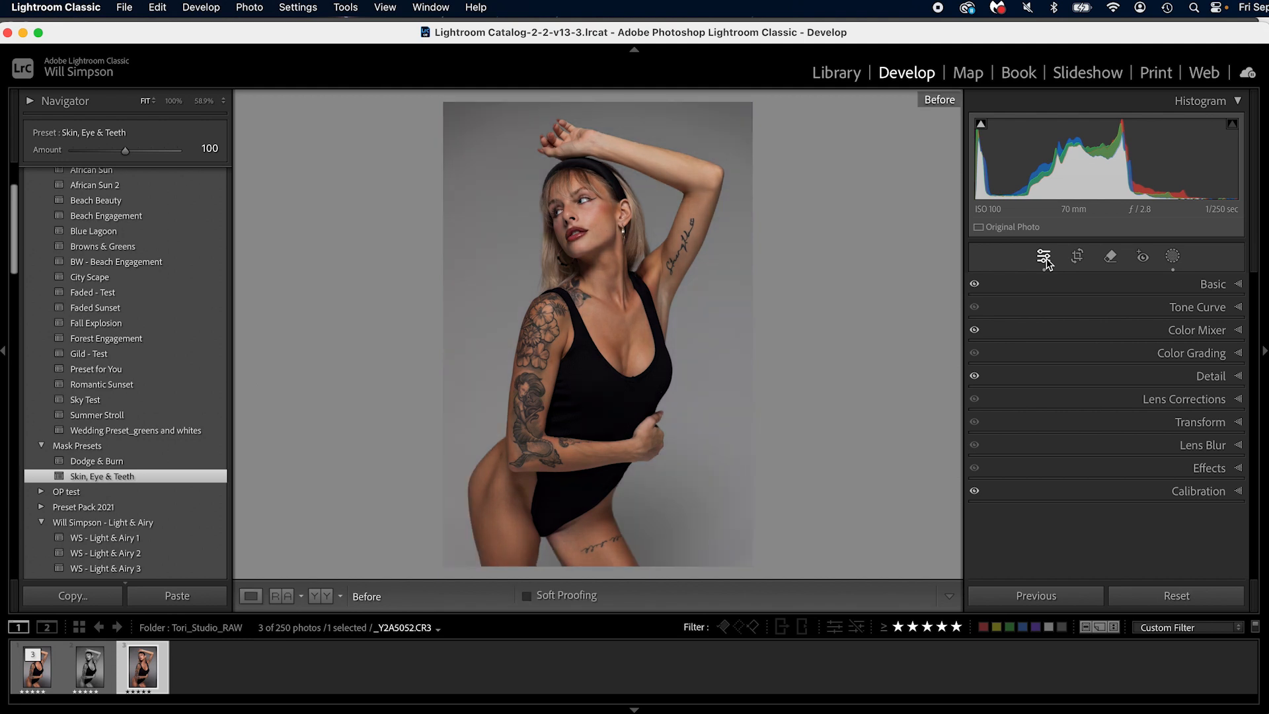
key("backslash")
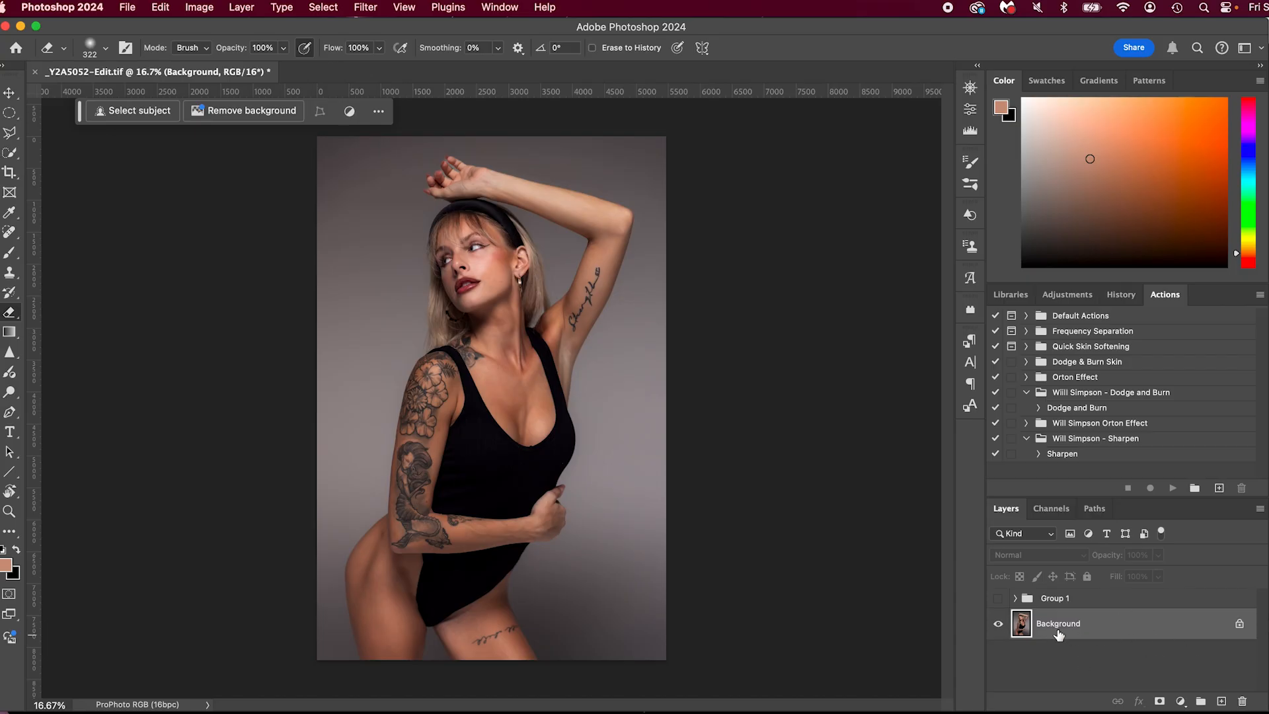
In Photoshop, duplicate the Background layer and remove the blemishes around the mouth, chin and far cheek with the Spot Healing Brush
key("super+j")
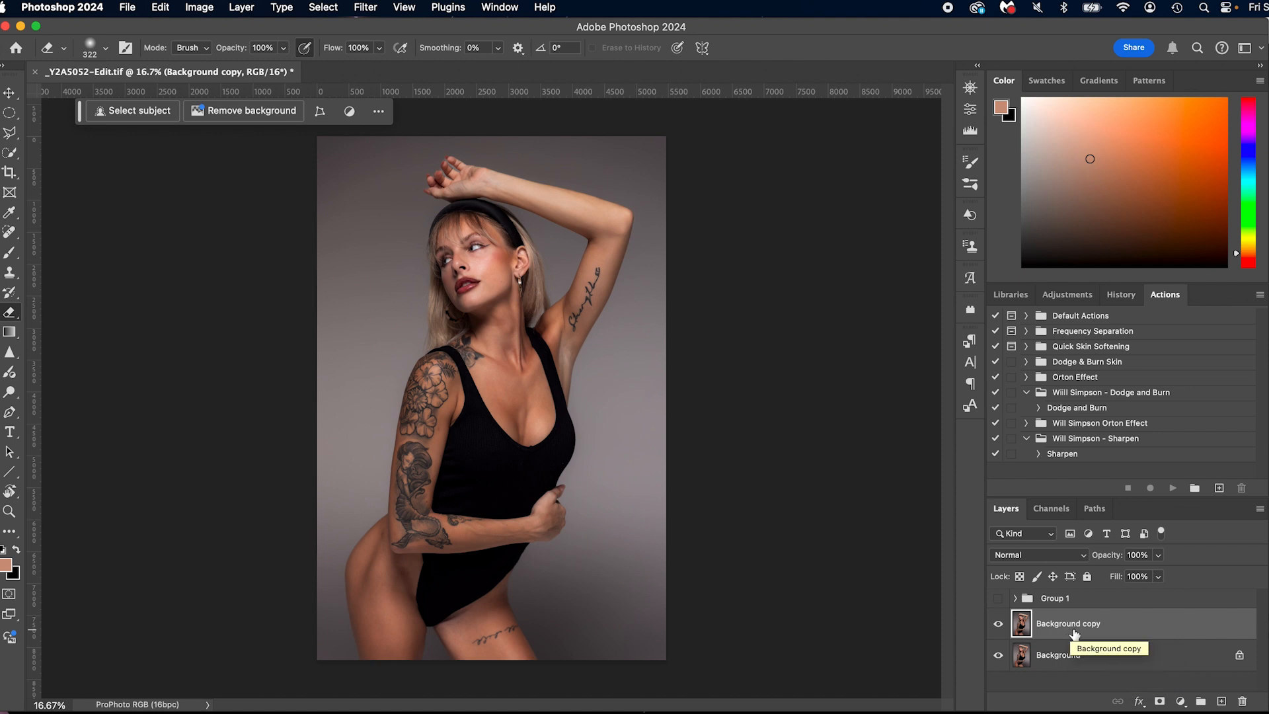
key("z")
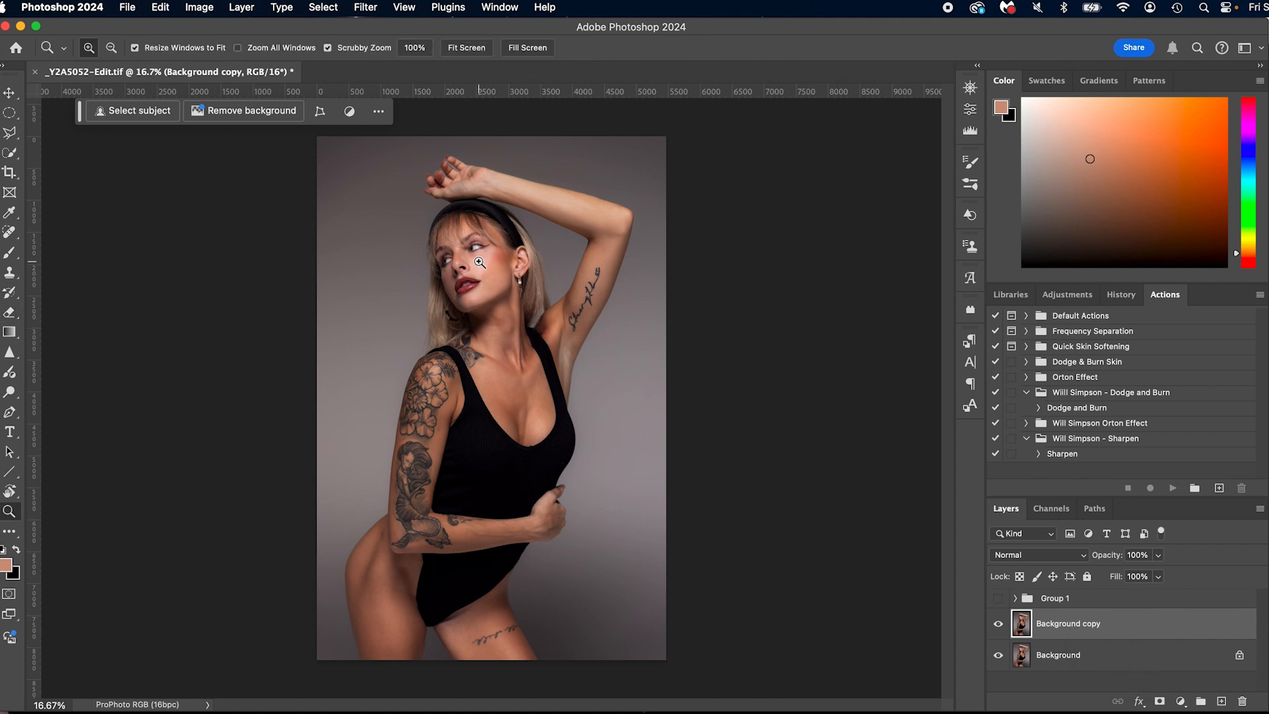
mouse_move(481, 263)
left_mouse_down()
mouse_move(578, 271)
mouse_move(586, 300)
left_mouse_up()
key("j")
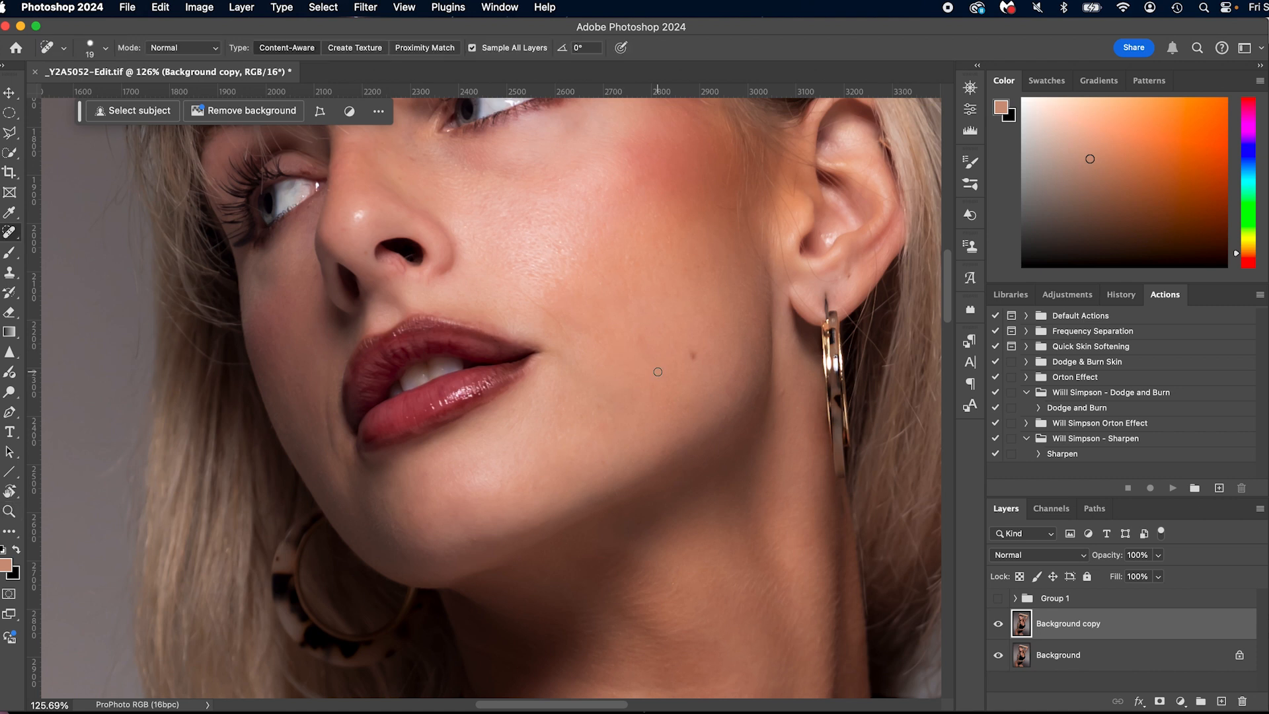
left_click_drag(572, 335, 581, 337)
left_click(407, 509)
left_click(476, 541)
left_click(389, 526)
left_click_drag(325, 362, 339, 469)
left_click(325, 437)
Heal the remaining spots on the nose, the near cheek and the jaw below the ear
left_click(352, 215)
left_click_drag(365, 220, 355, 206)
left_click(355, 220)
left_click(639, 338)
mouse_move(527, 271)
left_mouse_down()
mouse_move(501, 271)
mouse_move(567, 330)
left_mouse_up()
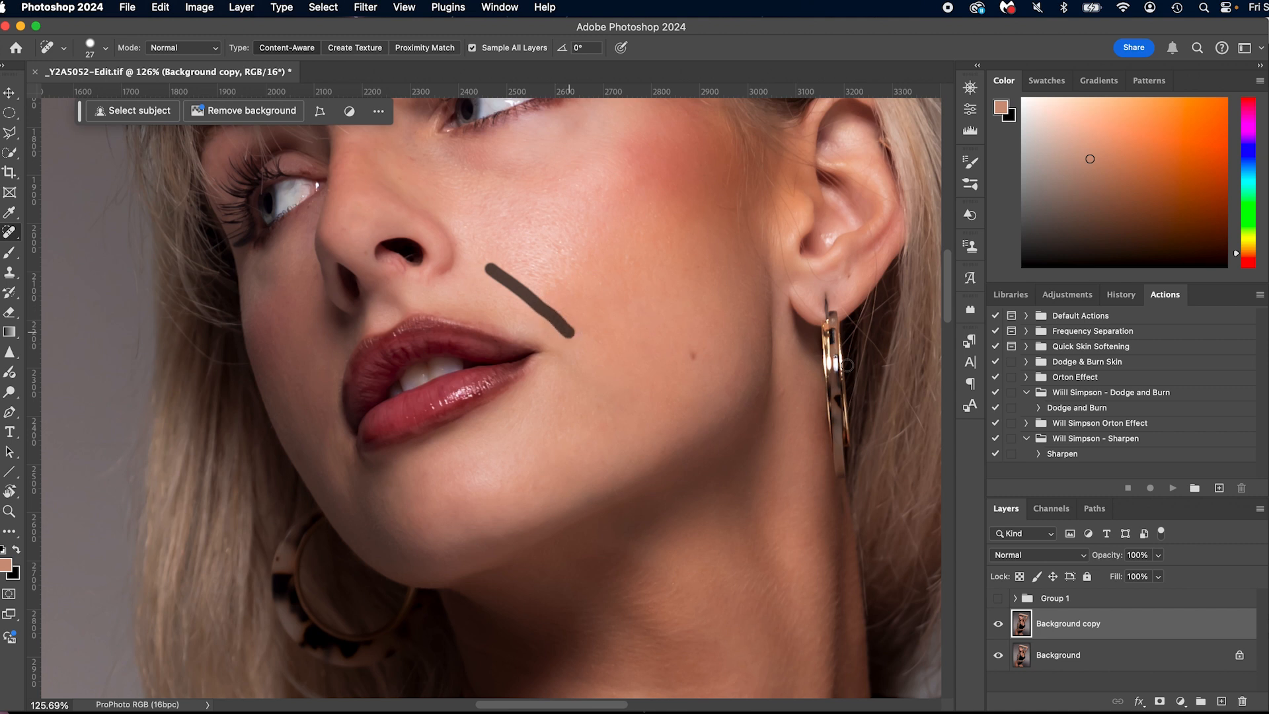
left_click(777, 387)
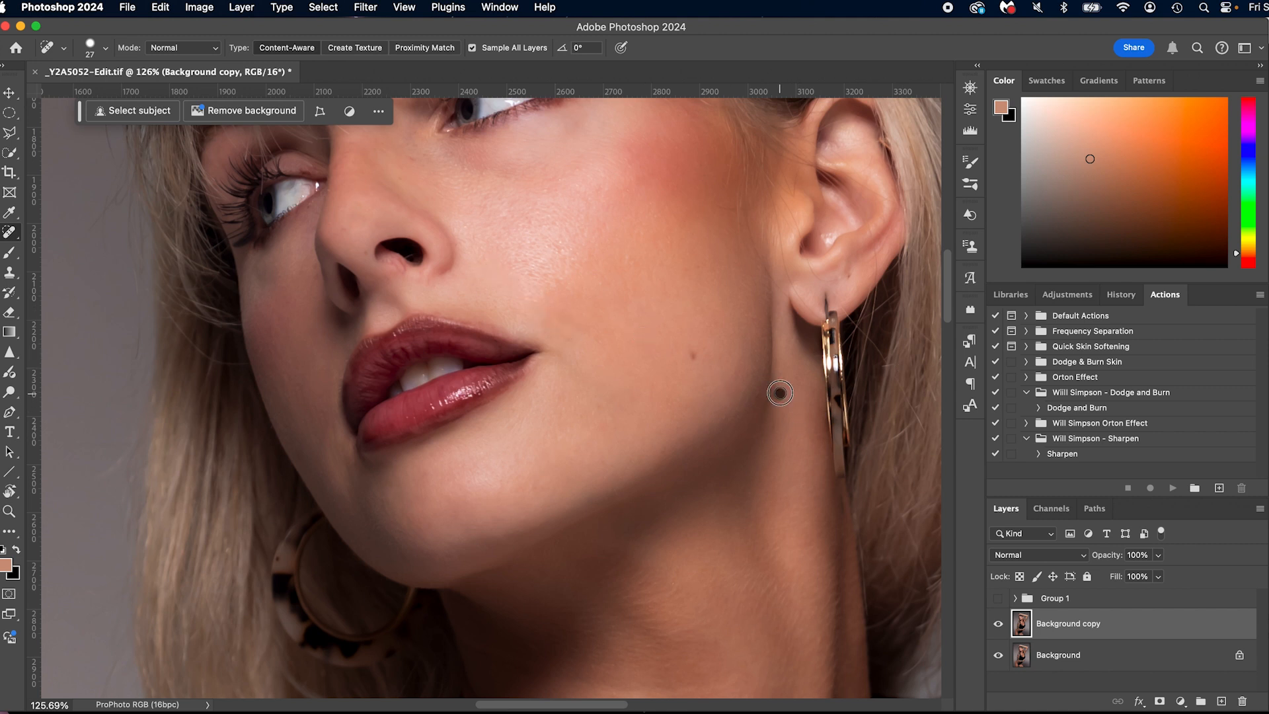
left_click_drag(595, 368, 577, 499)
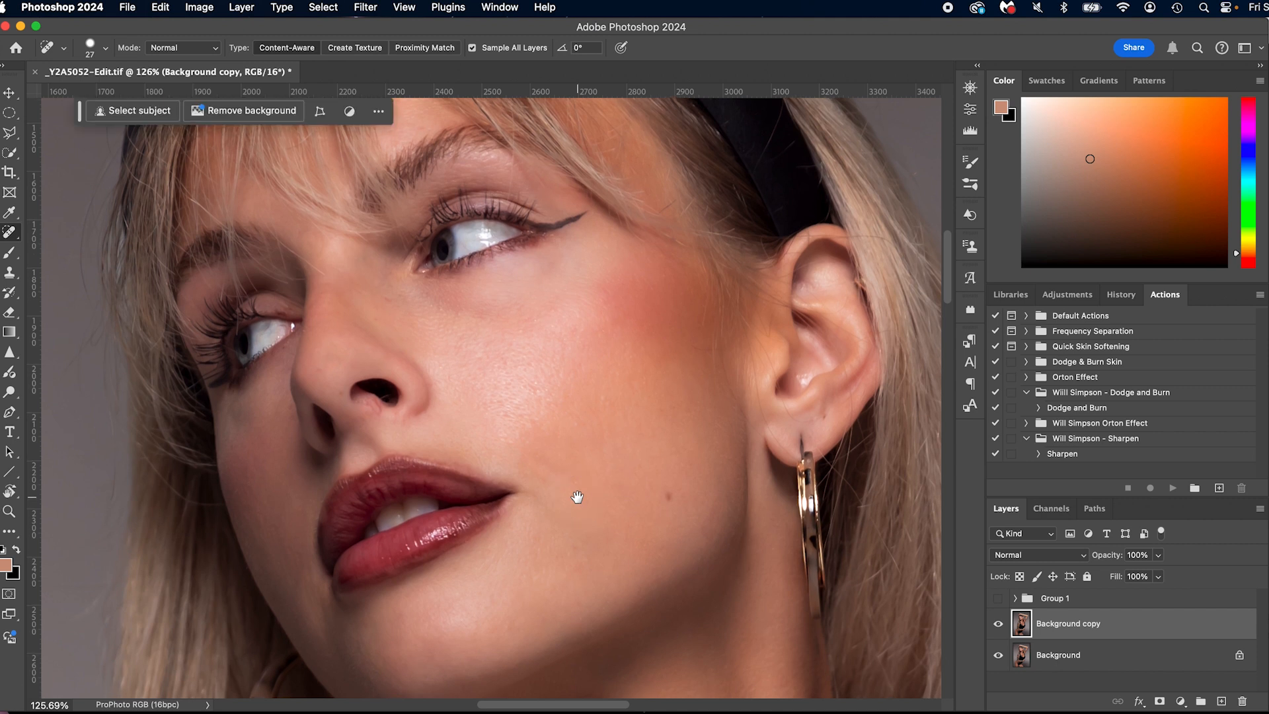
key("z")
mouse_move(396, 416)
left_mouse_down()
mouse_move(424, 396)
mouse_move(449, 410)
mouse_move(373, 395)
mouse_move(401, 393)
left_mouse_up()
key("j")
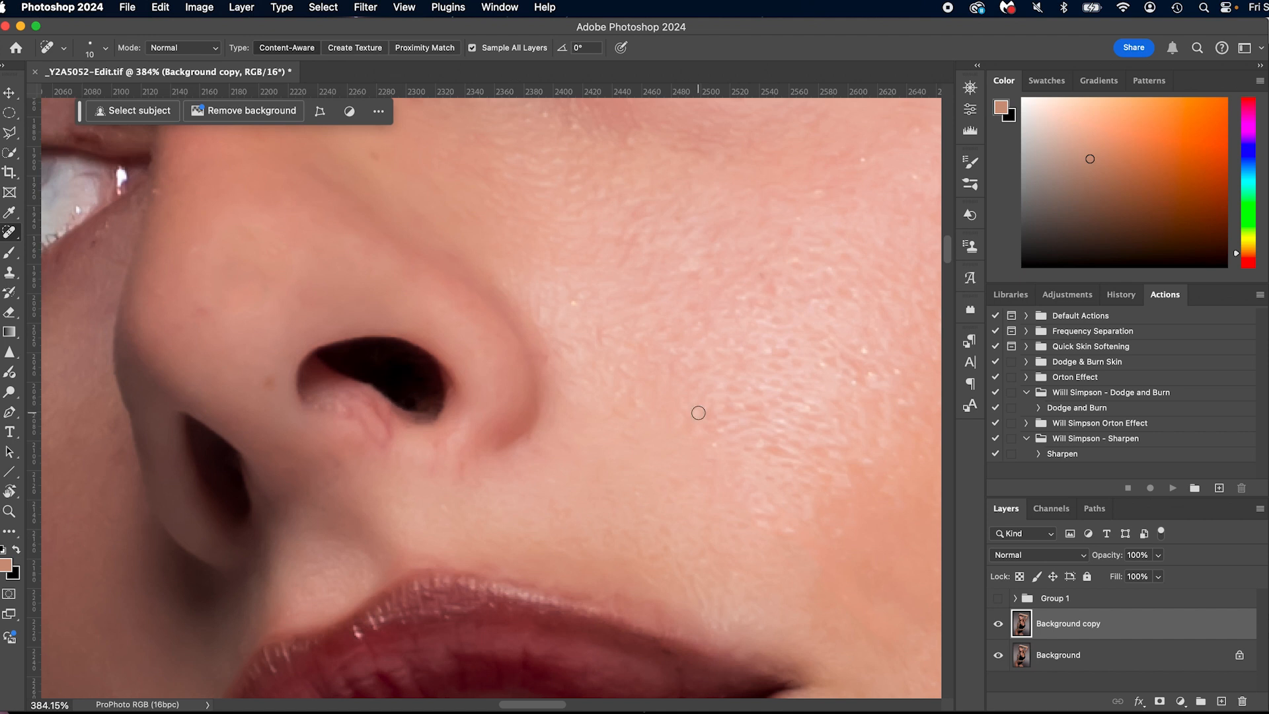
key("super+0")
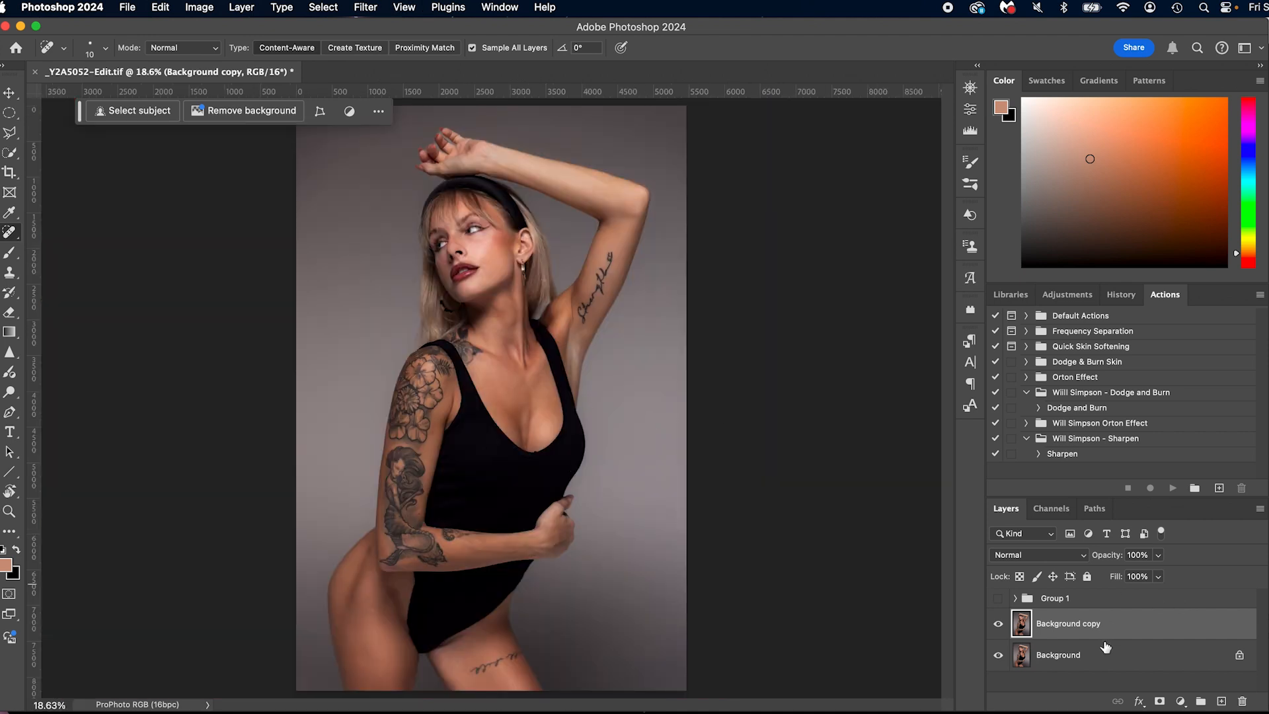
Add a new layer and paint sampled cheek skin tone at 7% opacity over the shiny highlights on the near cheek
left_click(1222, 700)
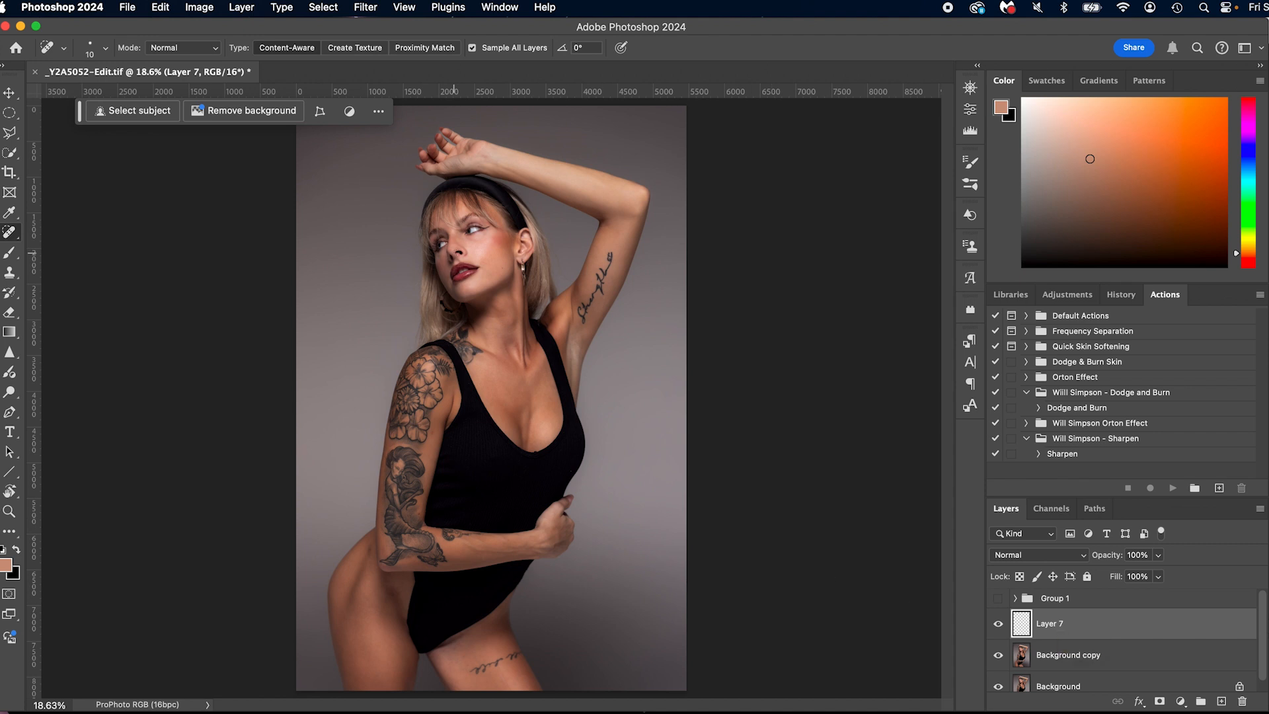
key("z")
left_click_drag(445, 221, 524, 320)
key("b")
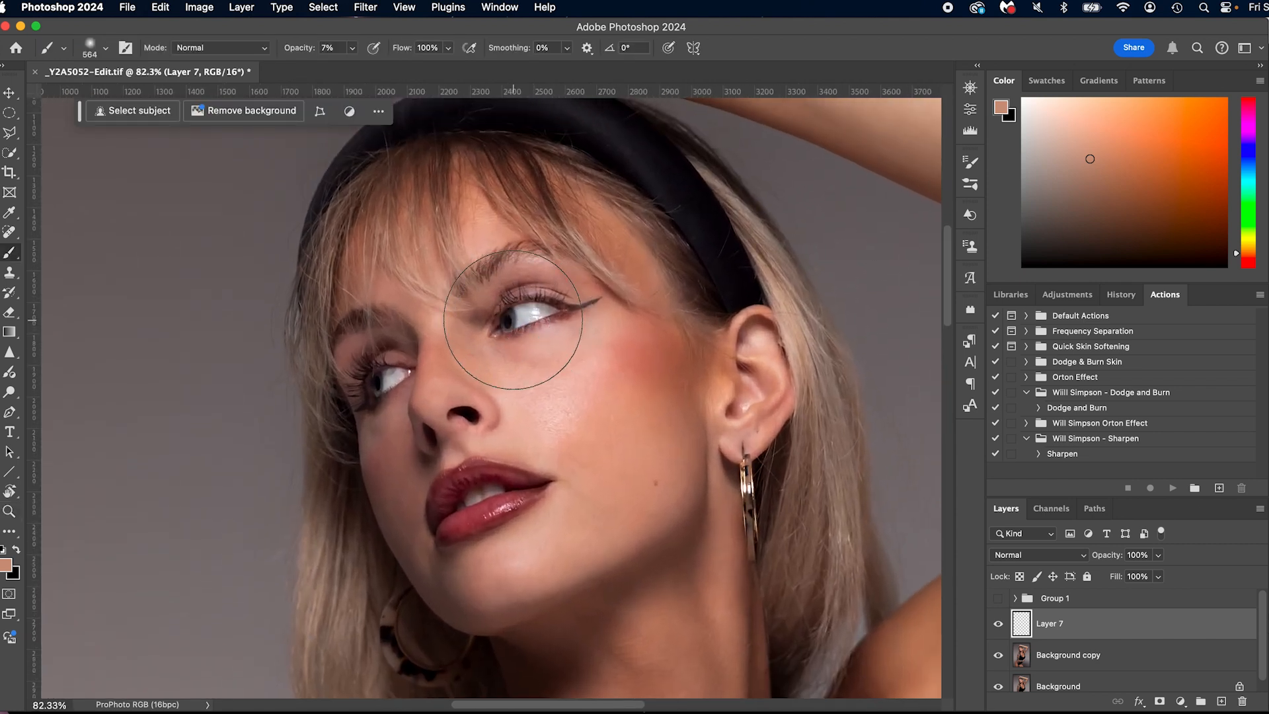
left_click_drag(419, 220, 263, 241)
left_click(611, 387, "alt")
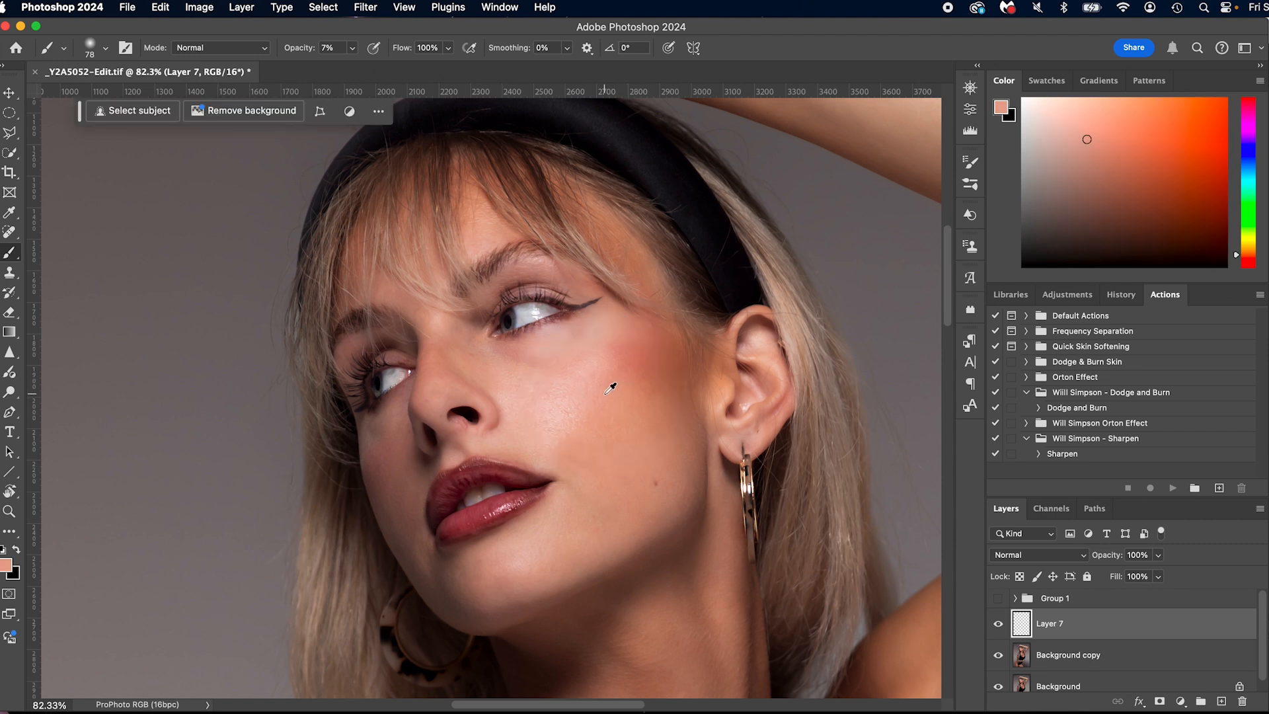
left_click_drag(555, 386, 572, 387)
left_click_drag(534, 424, 550, 434)
mouse_move(583, 377)
left_mouse_down()
mouse_move(559, 407)
mouse_move(530, 413)
mouse_move(512, 399)
mouse_move(510, 411)
left_mouse_up()
mouse_move(558, 354)
left_mouse_down()
mouse_move(587, 335)
mouse_move(598, 393)
mouse_move(580, 398)
left_mouse_up()
mouse_move(504, 382)
left_mouse_down()
mouse_move(523, 438)
mouse_move(610, 393)
mouse_move(630, 430)
left_mouse_up()
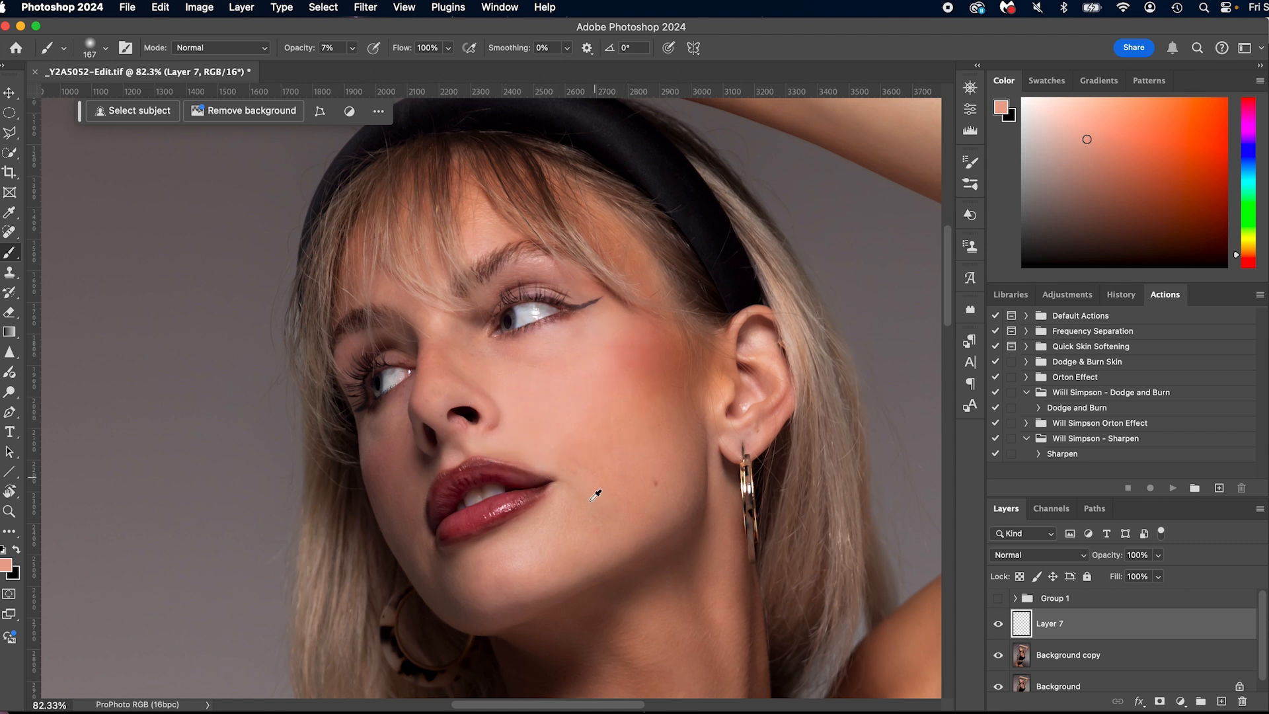
Sample the skin tone below the mouth and brush it softly over the chin
left_click(579, 528, "alt")
left_click_drag(553, 527, 503, 569)
key("super+0")
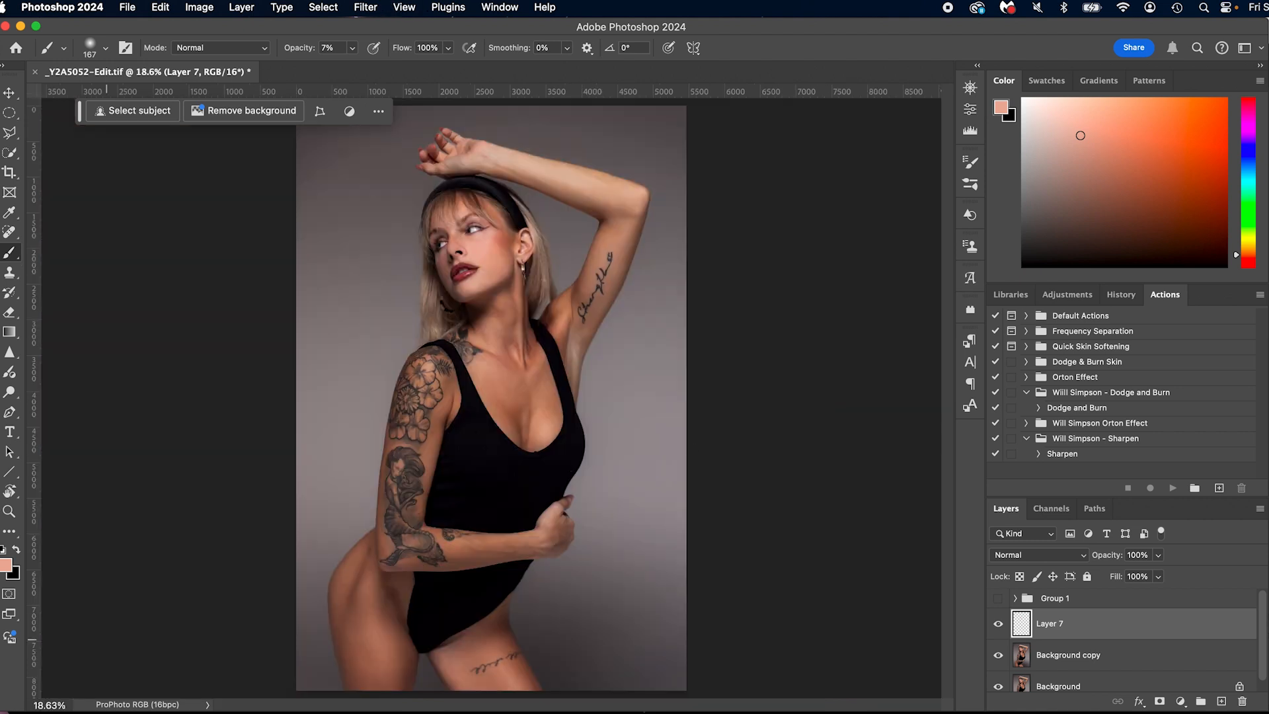
Compare the portrait with and without the painted skin-tone layer
left_click(571, 373, "alt")
key("e")
left_click(998, 628)
left_click(998, 628)
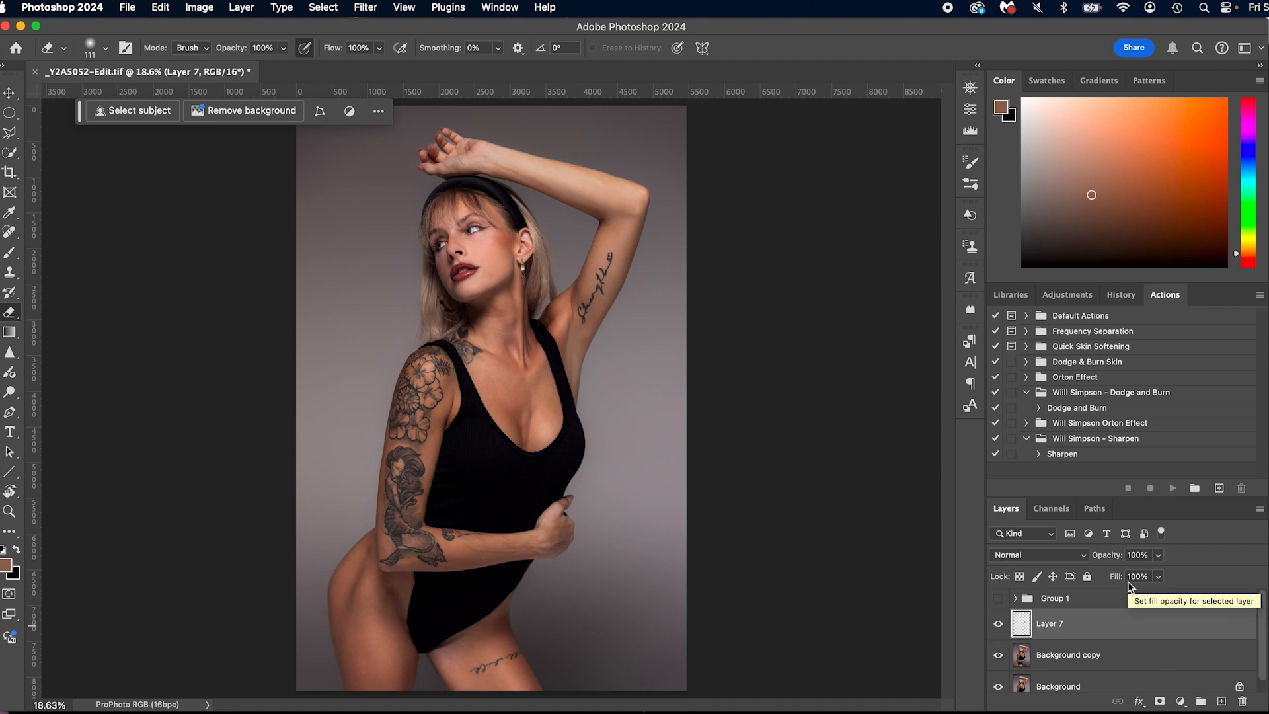
Run the Dodge and Burn action and expand the resulting layer group
left_click(1064, 410)
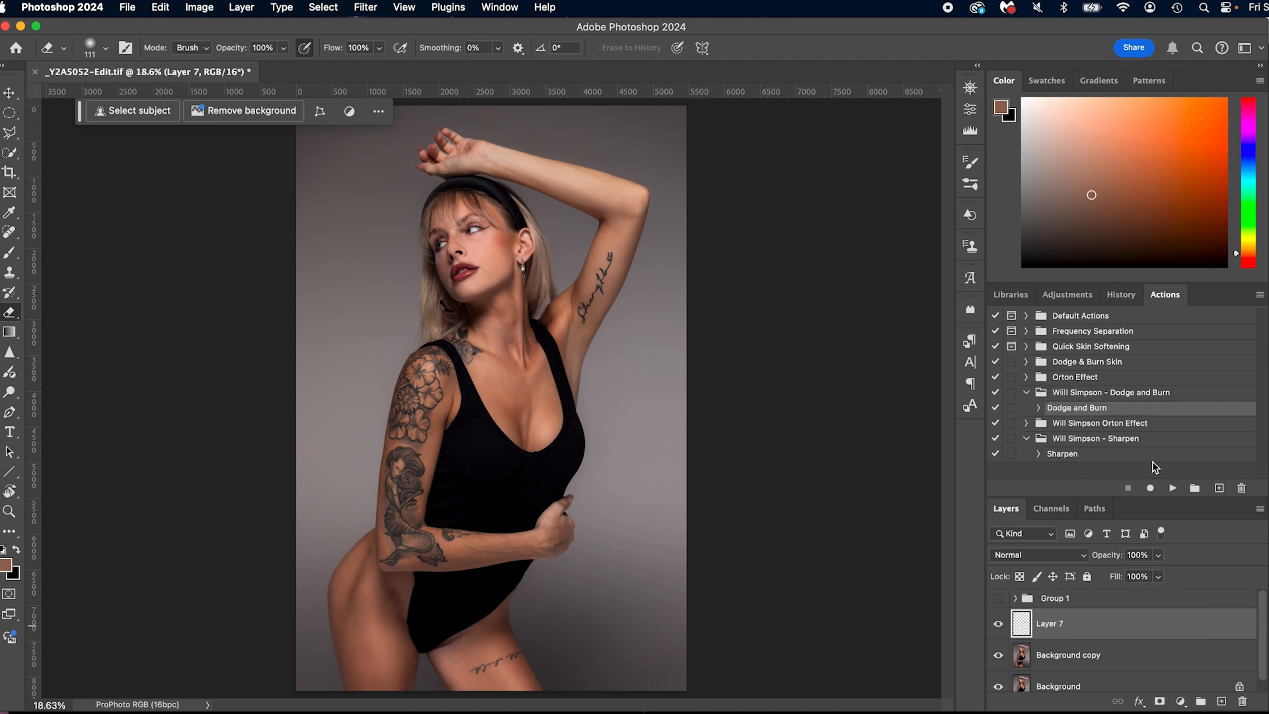
left_click(1174, 489)
left_click(1016, 617)
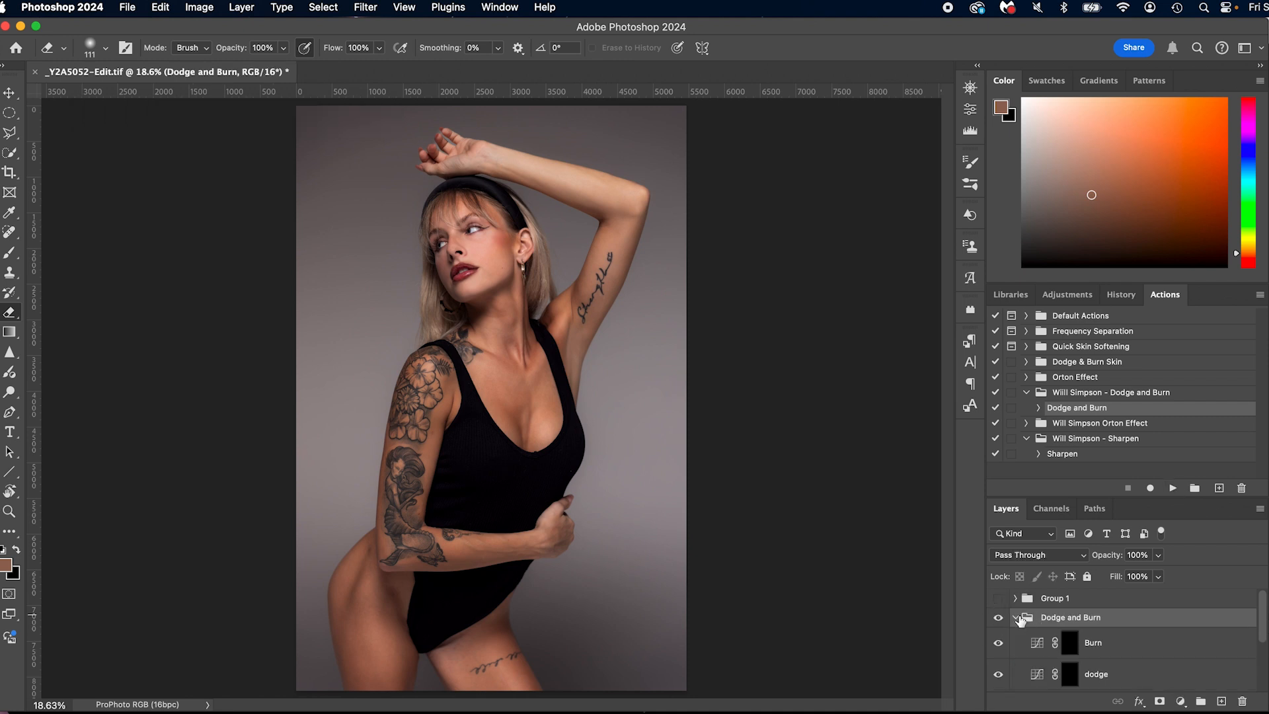
scroll(1071, 621, "down", 2)
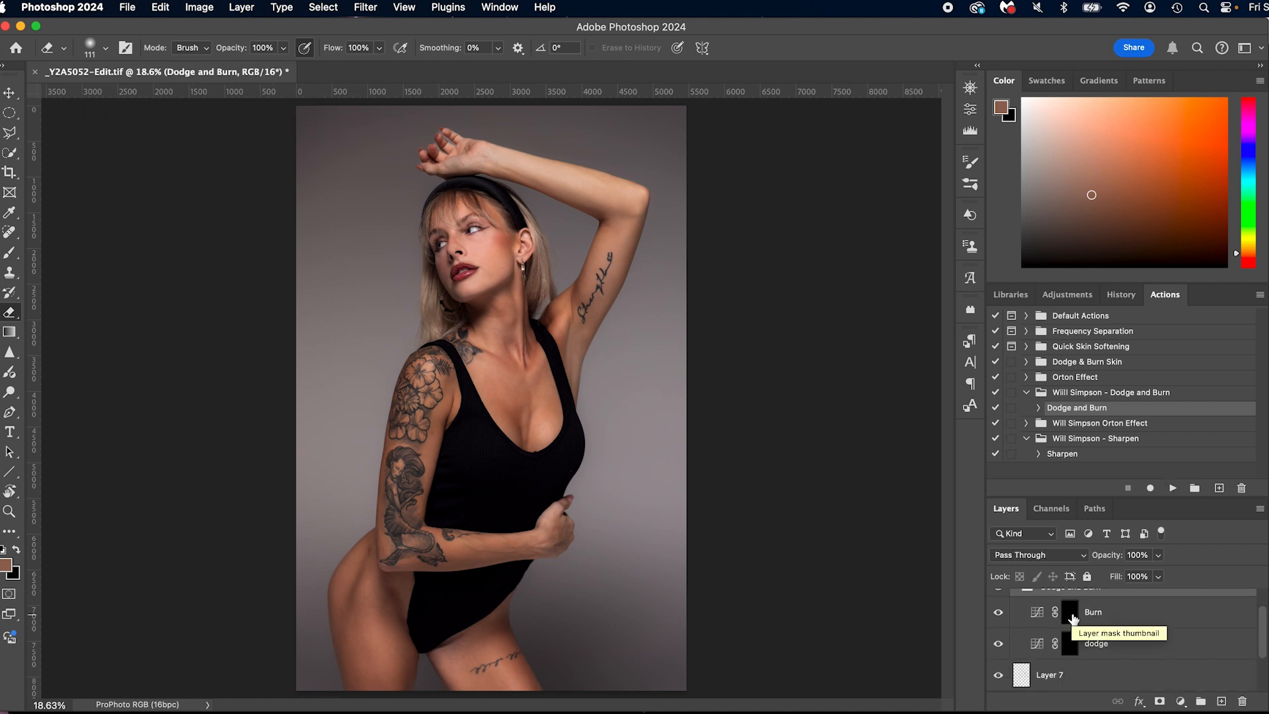
Paint white at 7% opacity on the Burn layer's mask to deepen the shadows along the face's edges, jaw and neck
left_click(1069, 618)
key("z")
mouse_move(465, 232)
left_mouse_down()
mouse_move(529, 246)
mouse_move(558, 325)
left_mouse_up()
key("b")
left_click_drag(608, 451, 651, 456)
mouse_move(579, 434)
left_mouse_down()
mouse_move(601, 438)
mouse_move(487, 505)
mouse_move(622, 407)
left_mouse_up()
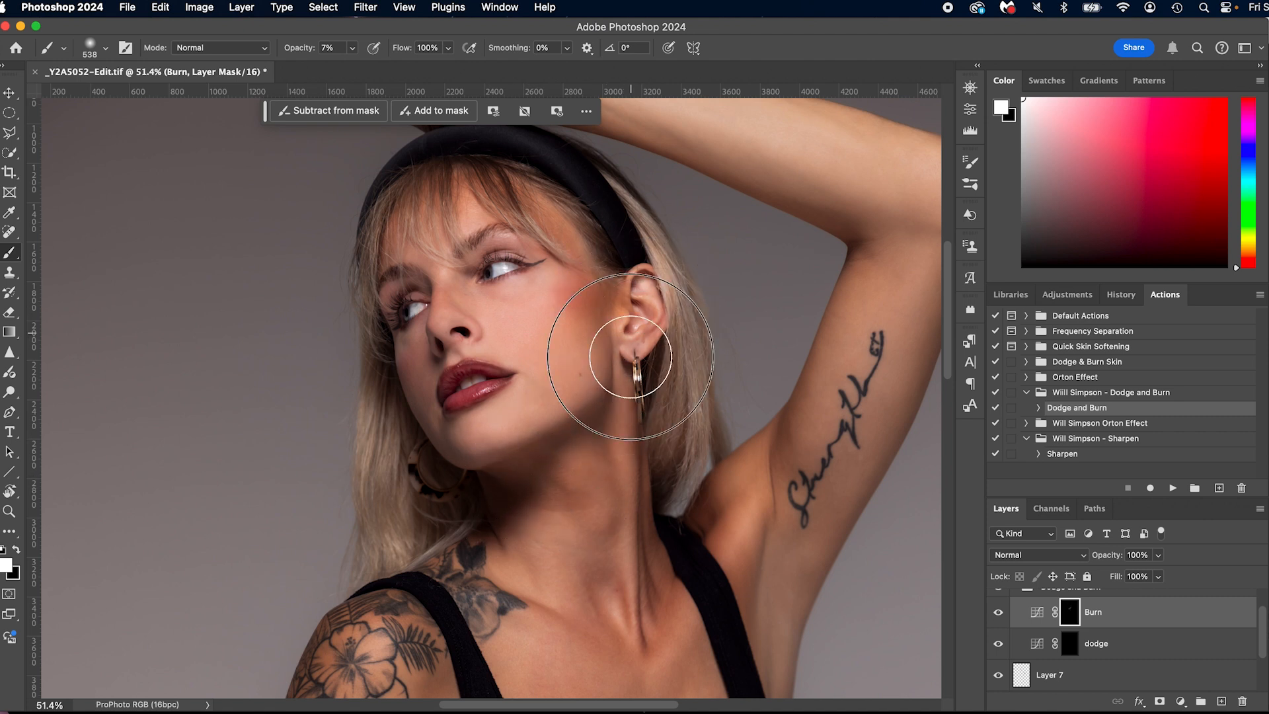
mouse_move(389, 263)
left_mouse_down()
mouse_move(350, 266)
mouse_move(381, 271)
mouse_move(380, 399)
mouse_move(410, 458)
mouse_move(457, 496)
left_mouse_up()
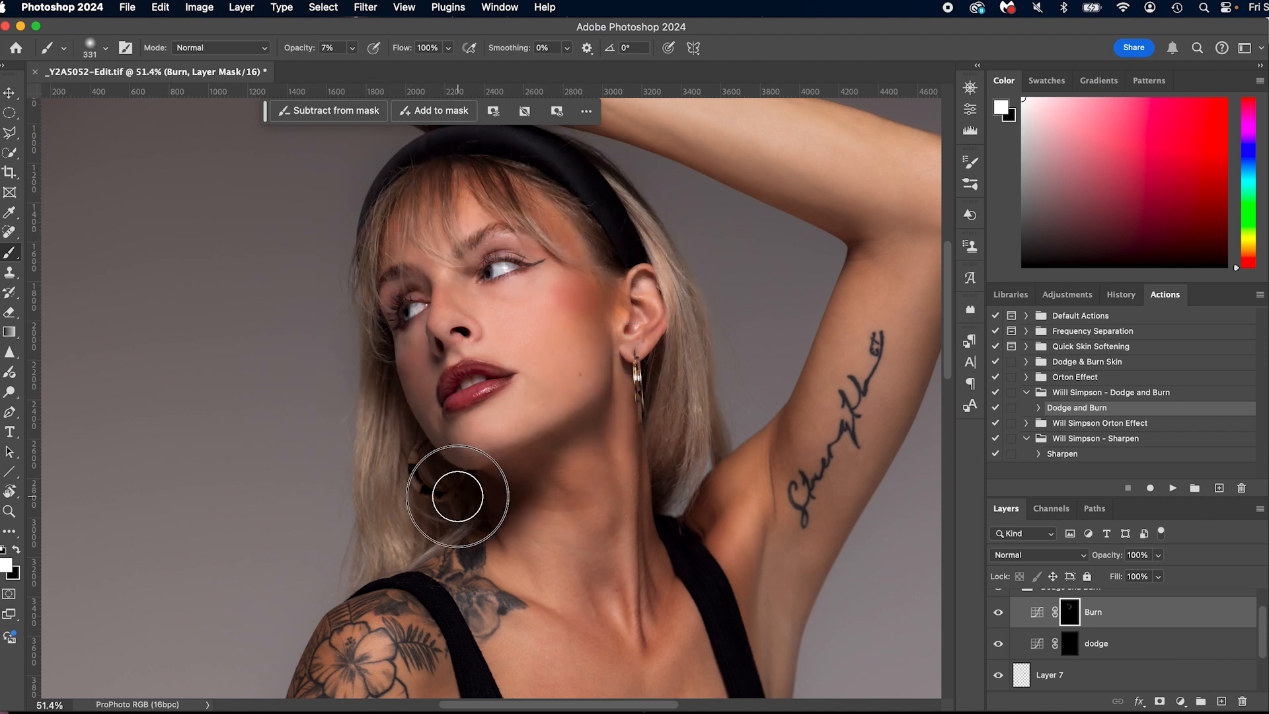
Burn the shadows beside the lower lip and along the chin with a smaller brush
key("z")
mouse_move(436, 418)
left_mouse_down()
mouse_move(533, 413)
mouse_move(421, 390)
left_mouse_up()
key("b")
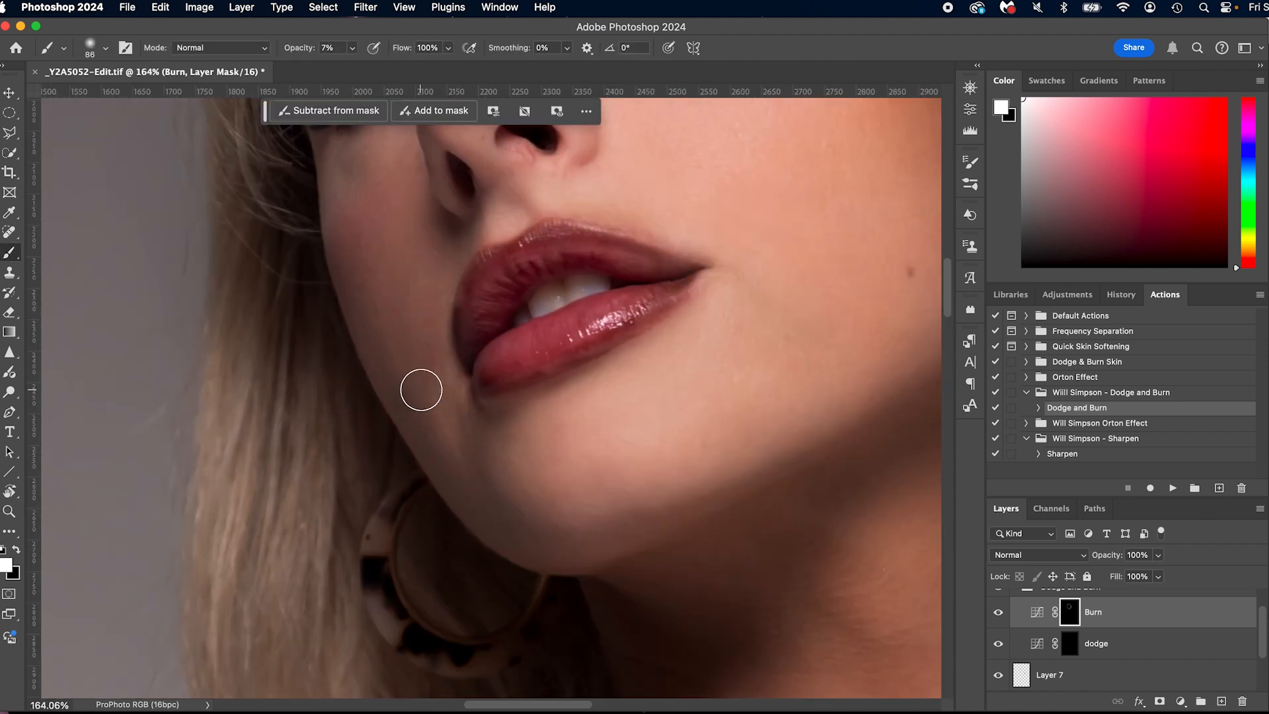
left_click(450, 417, "alt")
mouse_move(450, 431)
left_mouse_down()
mouse_move(439, 421)
mouse_move(461, 465)
left_mouse_up()
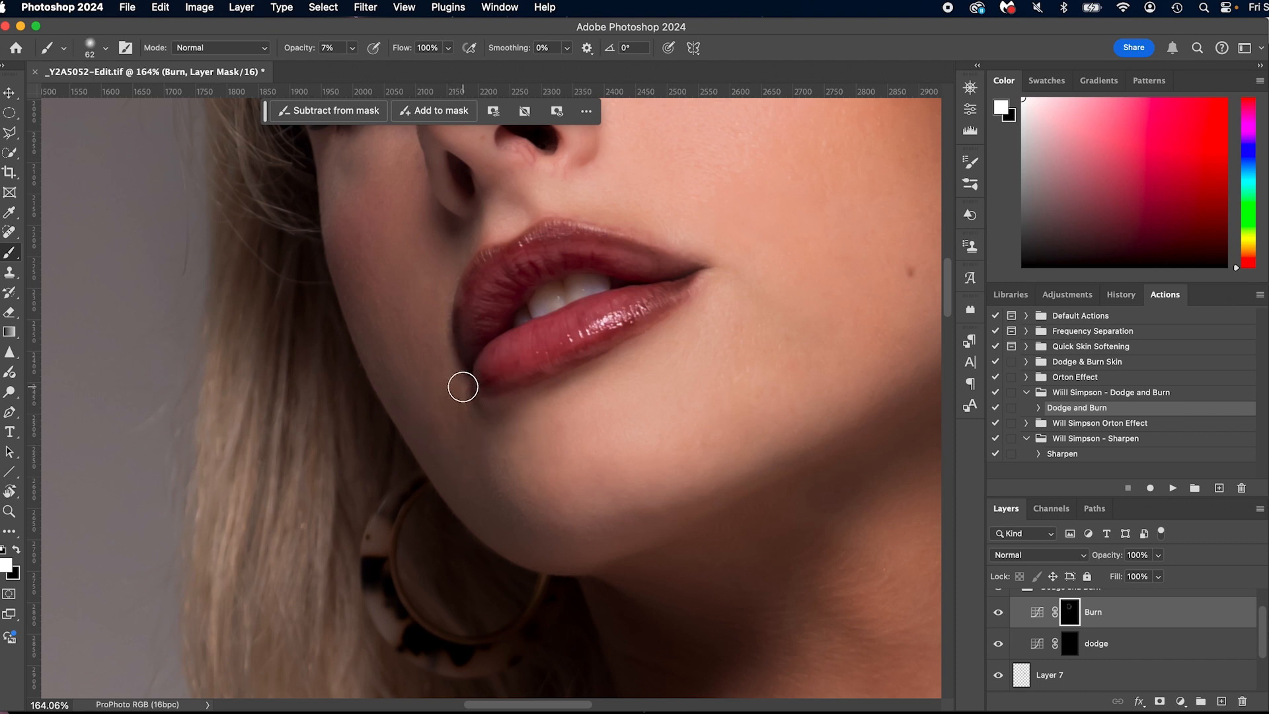
left_click_drag(458, 388, 428, 416)
Paint white at 7% opacity on the Burn layer's mask to deepen the shadows around the nose, eyes and lips with small brushes
left_click_drag(430, 264, 442, 482)
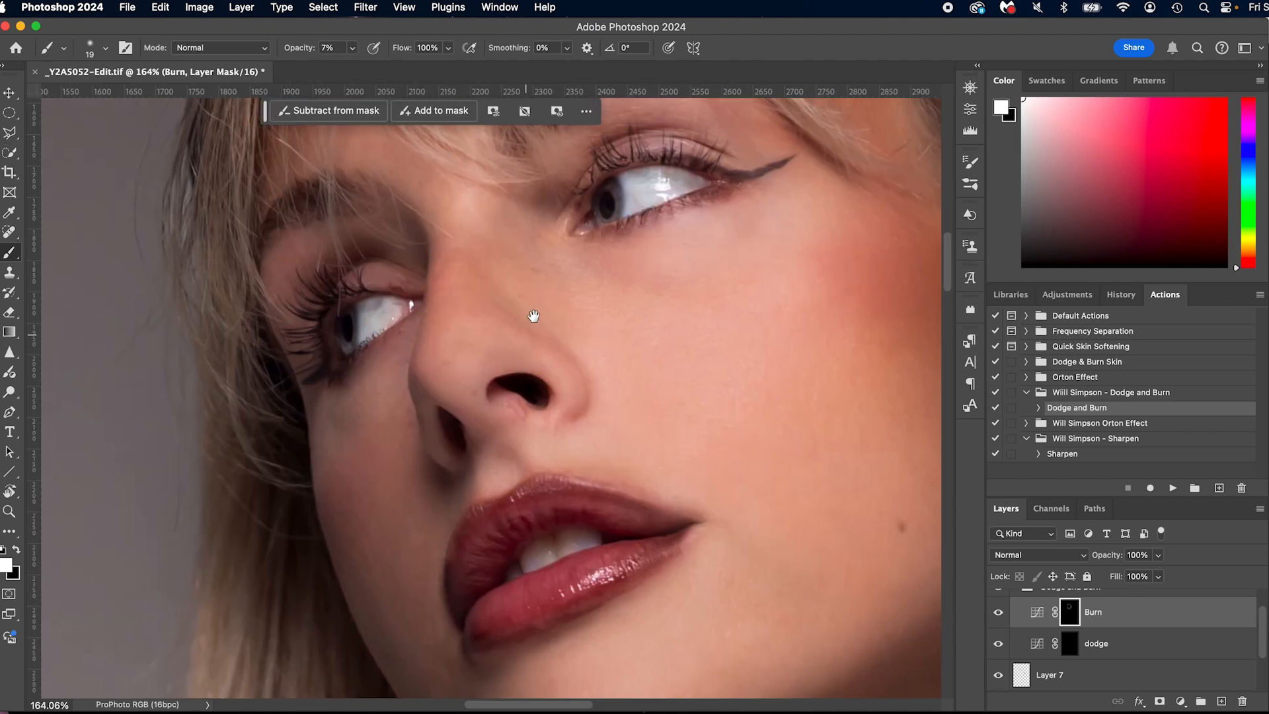
left_click_drag(537, 317, 525, 435)
left_click_drag(422, 461, 442, 461)
mouse_move(706, 285)
left_mouse_down()
mouse_move(649, 274)
mouse_move(587, 302)
left_mouse_up()
mouse_move(590, 350)
left_mouse_down()
mouse_move(696, 312)
mouse_move(604, 351)
left_mouse_up()
left_click_drag(524, 239, 631, 171)
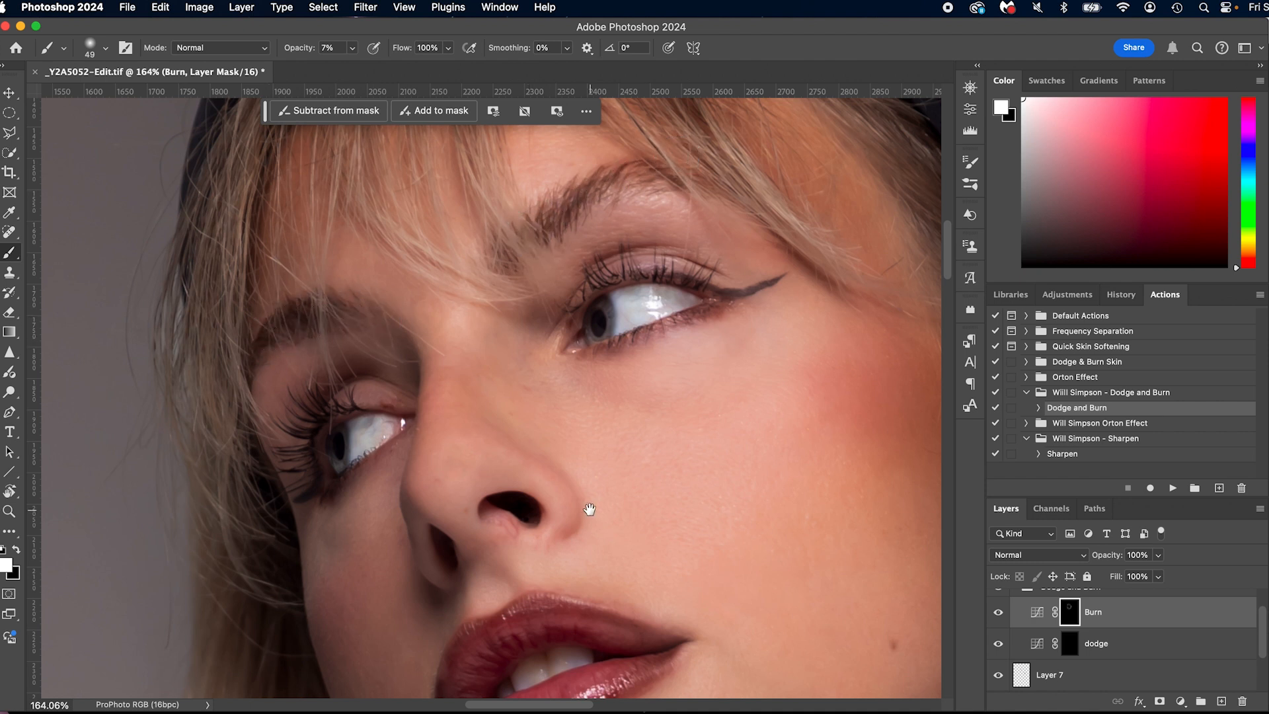
left_click_drag(589, 509, 521, 207)
left_click_drag(432, 213, 489, 218)
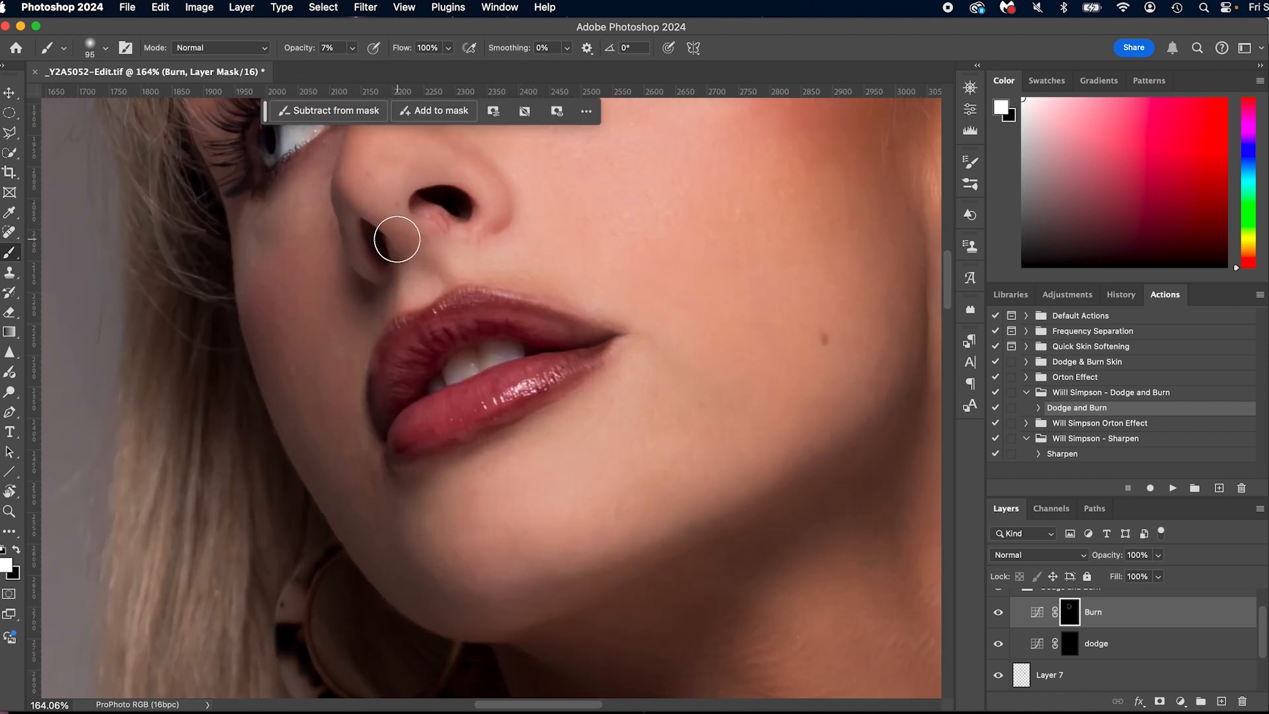
left_click_drag(527, 359, 456, 373)
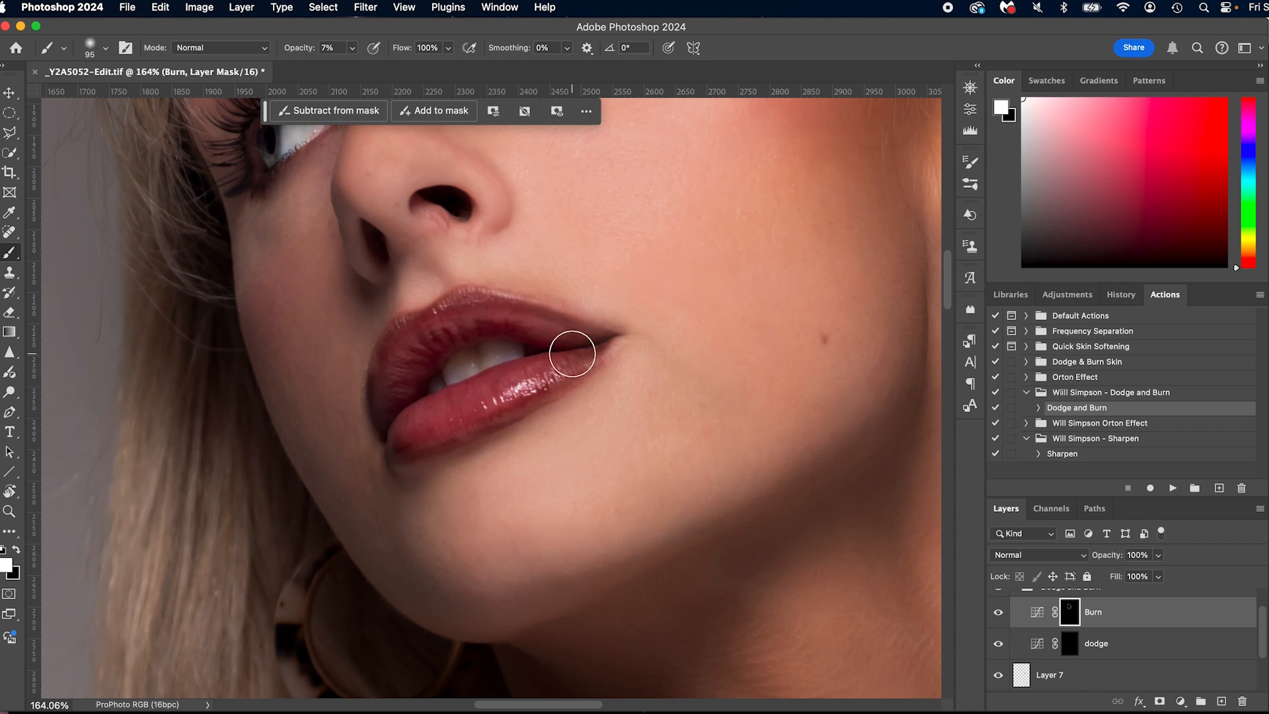
Burn the outer face contour and cheek on the Burn layer's mask with an enlarged brush of about 451 px
key("super+0")
left_click_drag(464, 213, 562, 245)
left_click_drag(626, 374, 744, 370)
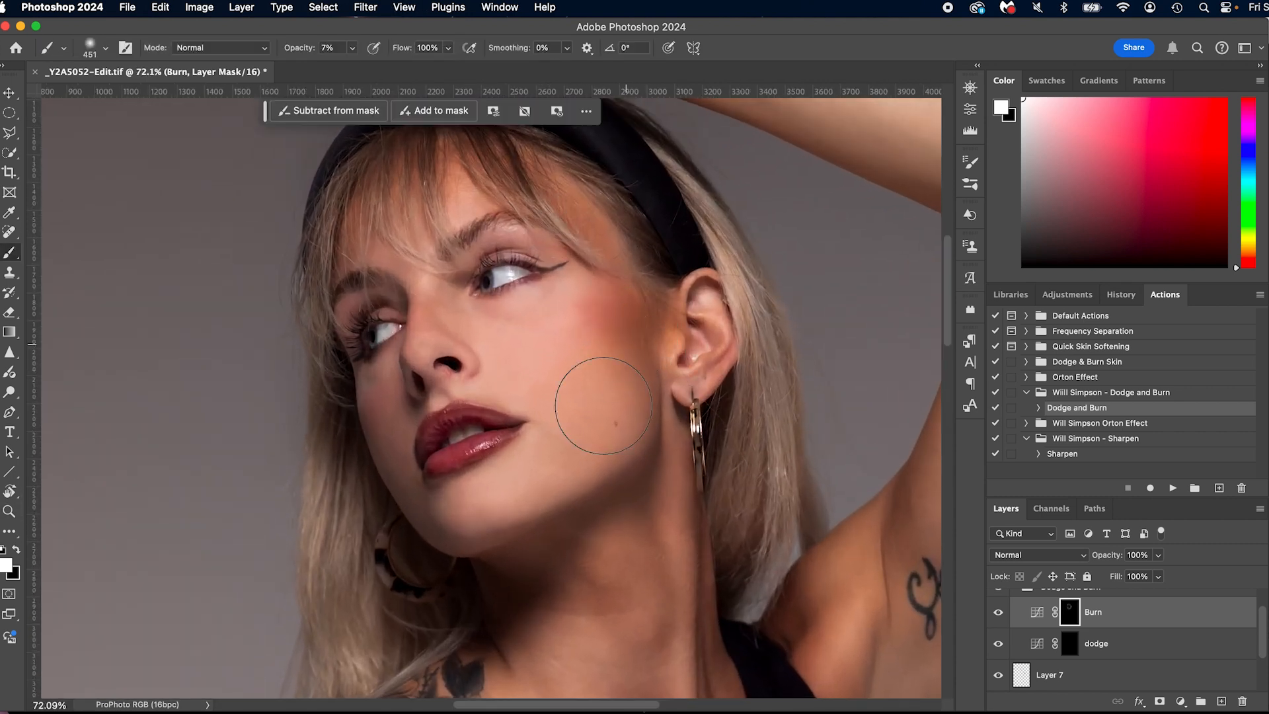
Paint white at 7% opacity on the dodge layer's mask to brighten the central forehead, nose and cheek
left_click(1116, 644)
left_click_drag(538, 294, 496, 284)
left_click_drag(450, 343, 472, 341)
left_click(1117, 612)
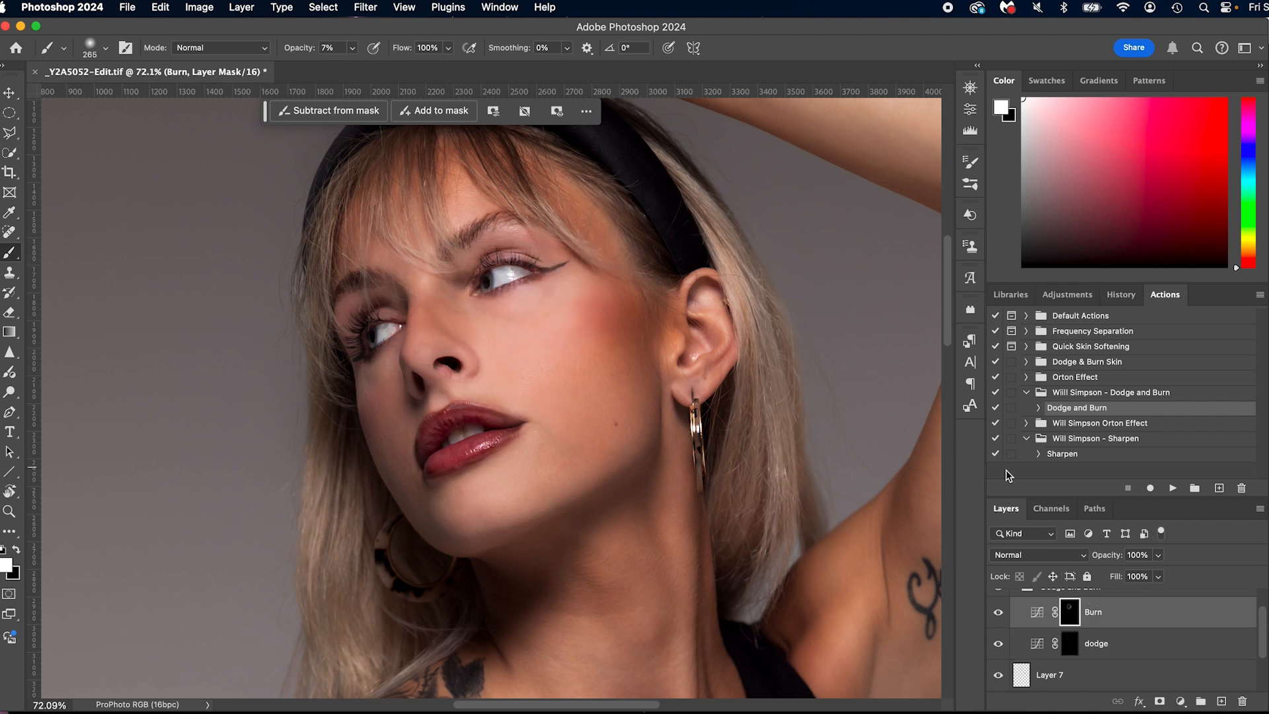
left_click(1098, 615)
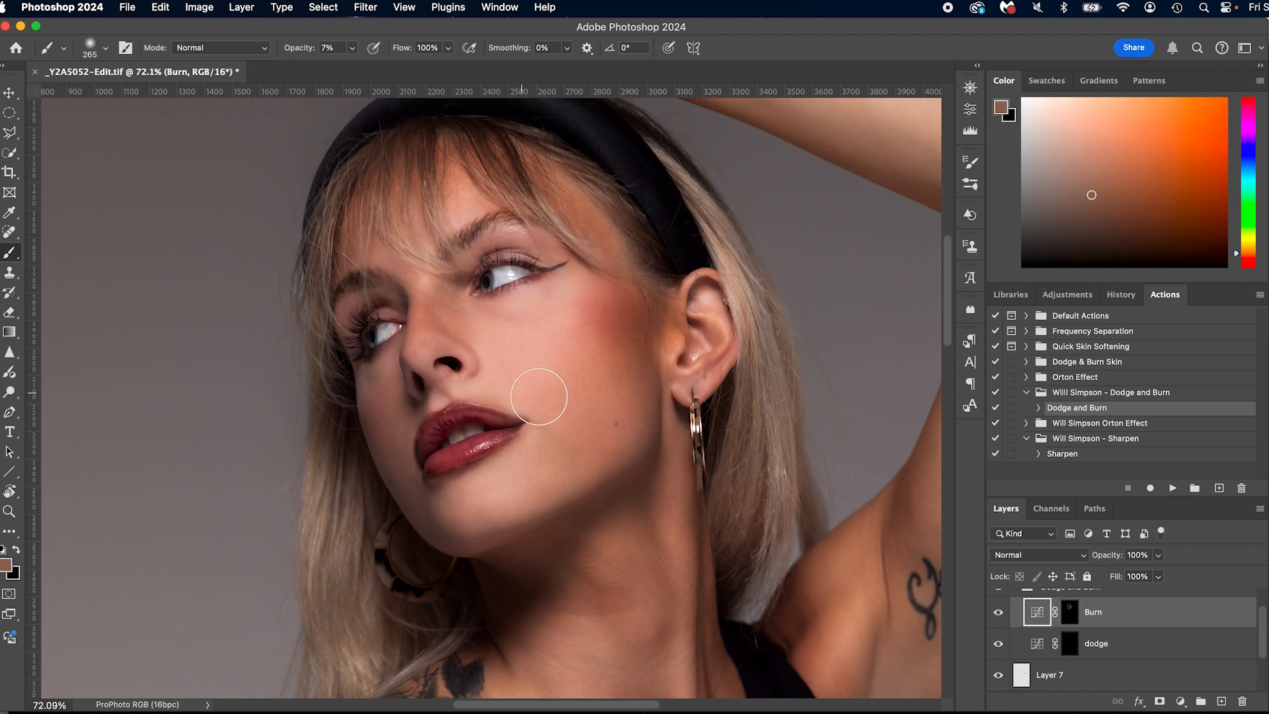
left_click(1146, 660)
left_click_drag(456, 337, 420, 334)
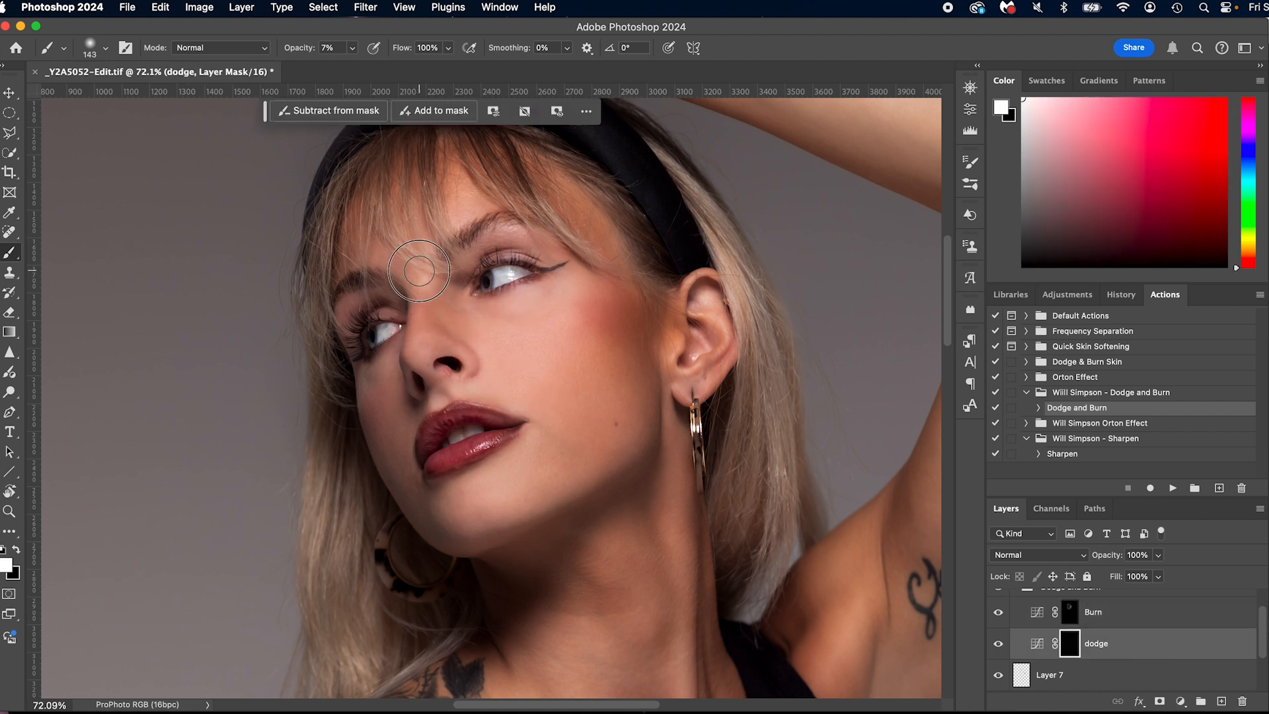
mouse_move(519, 336)
left_mouse_down()
mouse_move(574, 339)
mouse_move(538, 363)
left_mouse_up()
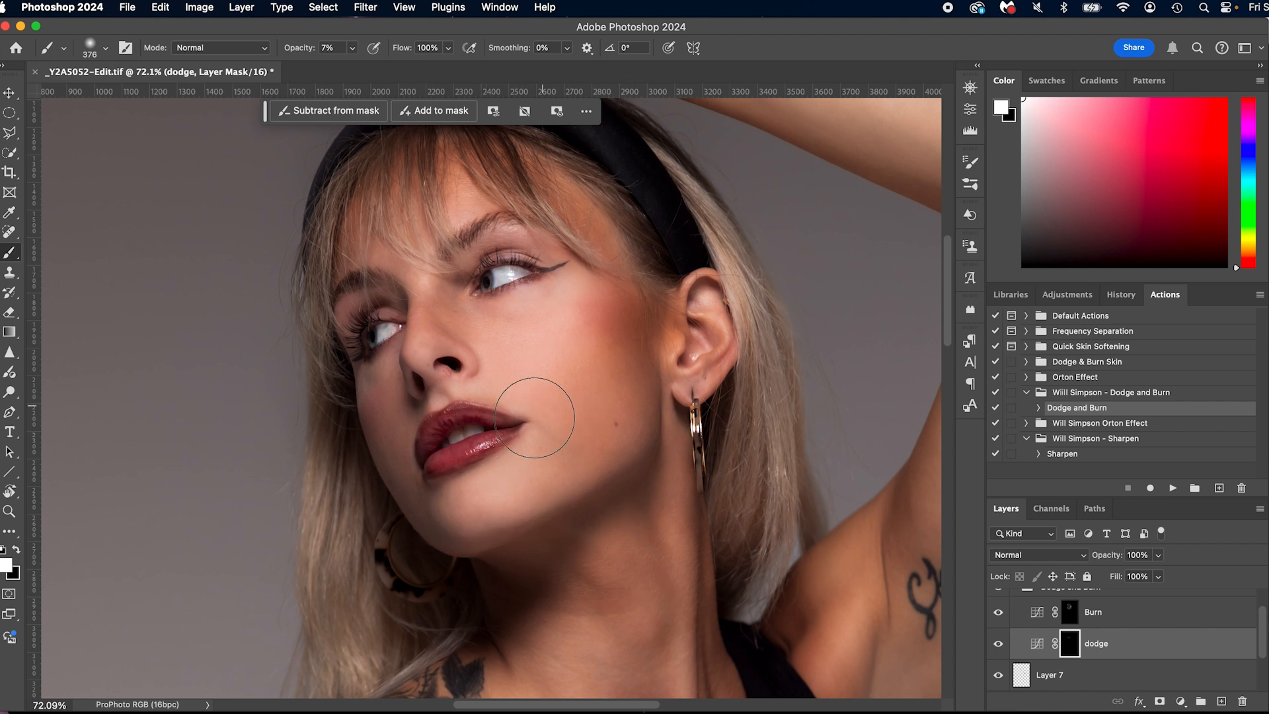
Switch the brush to black and soften the burn on the cheek on the Burn layer's mask with a brush of about 592 px
key("x")
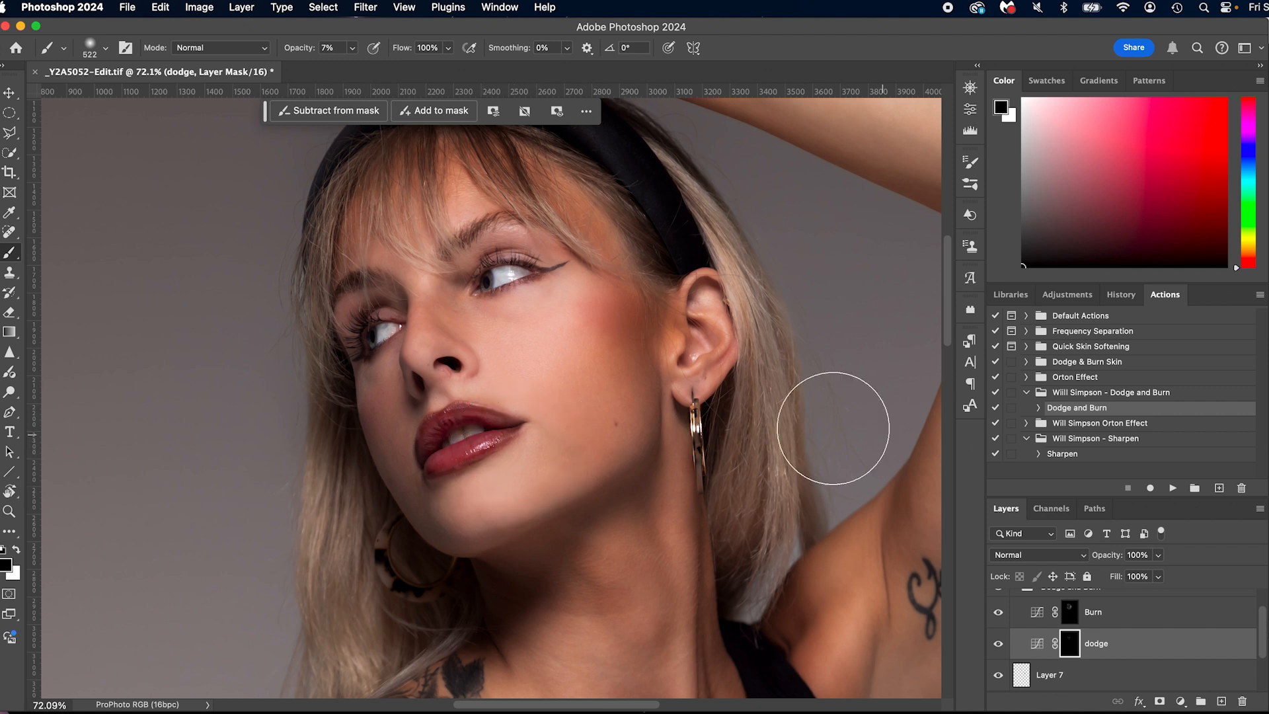
key("super+0")
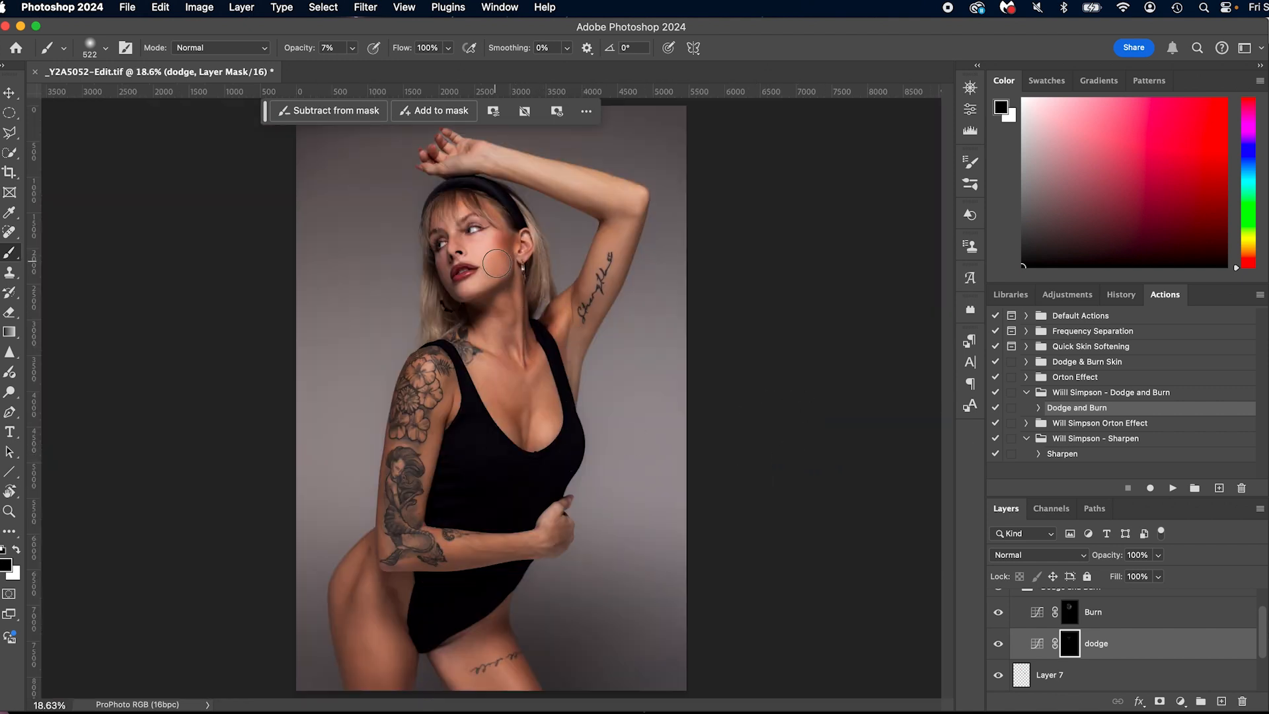
left_click(1070, 612)
left_click_drag(491, 262, 500, 262)
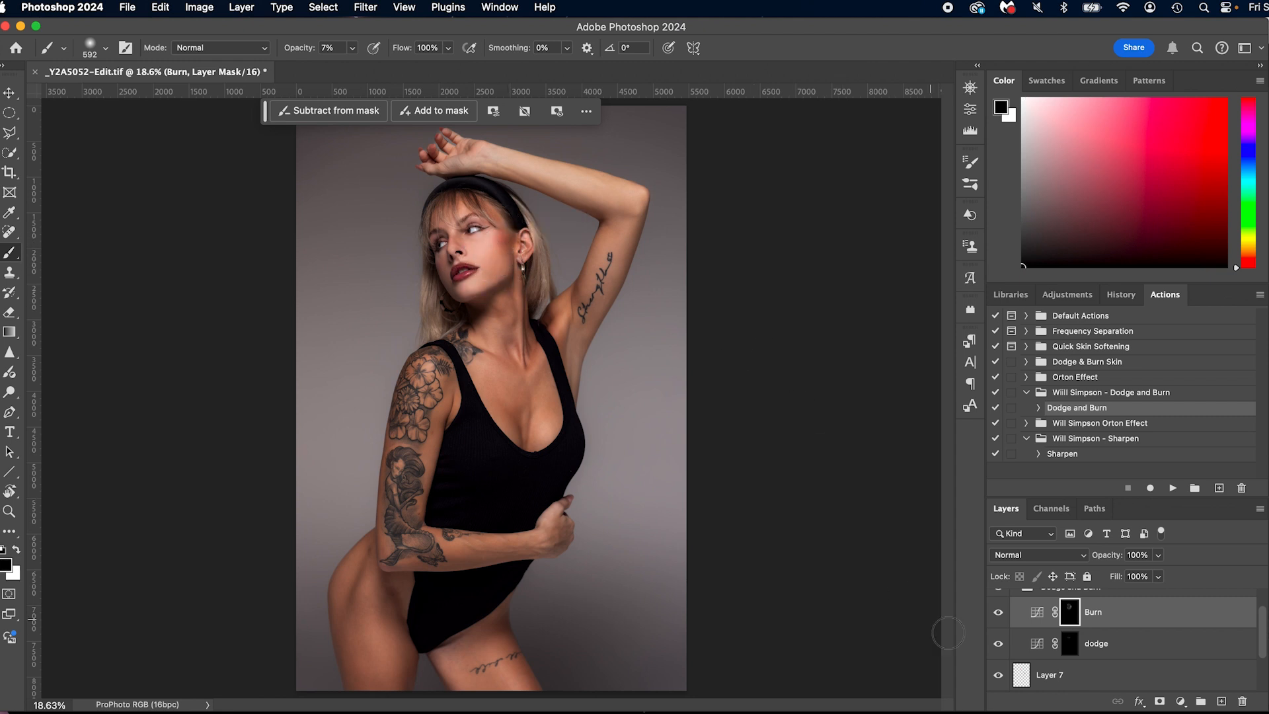
Refine the outer cheekbone on the dodge layer's mask with a 254 px brush, switching to white, and reselect the Burn layer's mask
key("z")
left_click_drag(506, 232, 621, 235)
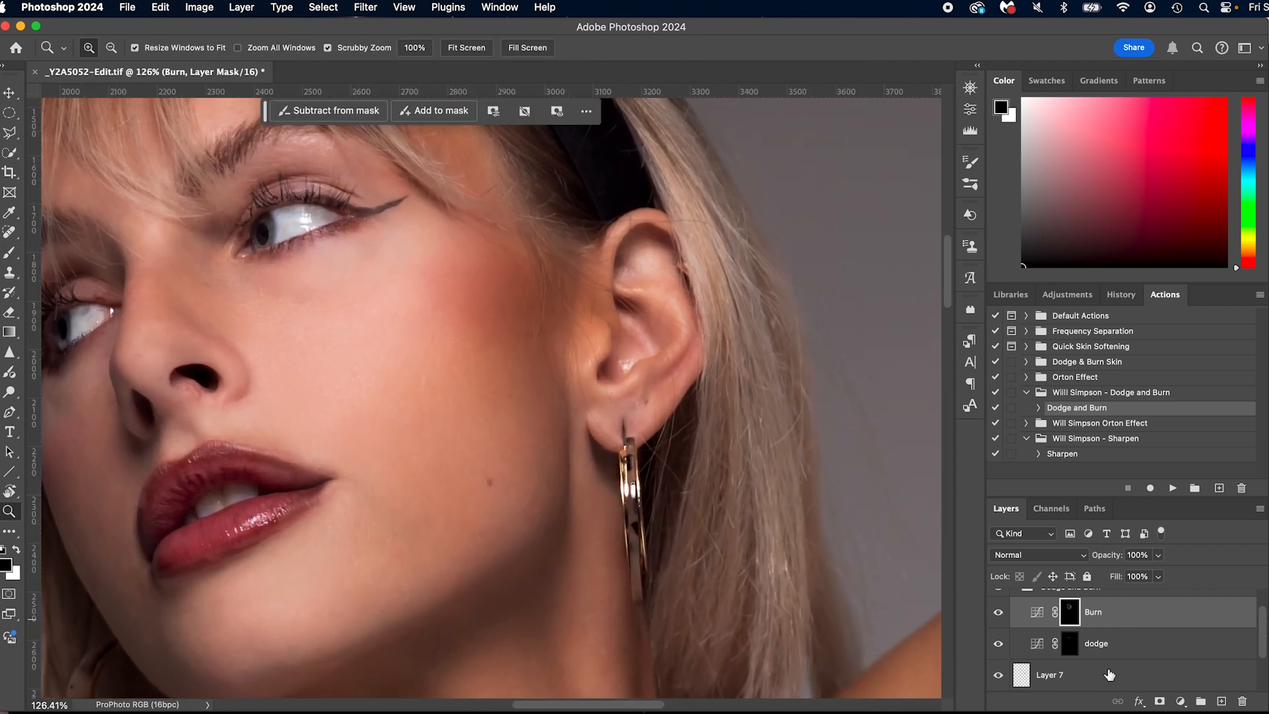
left_click(1070, 644)
key("b")
mouse_move(482, 295)
left_mouse_down()
mouse_move(470, 295)
mouse_move(476, 280)
left_mouse_up()
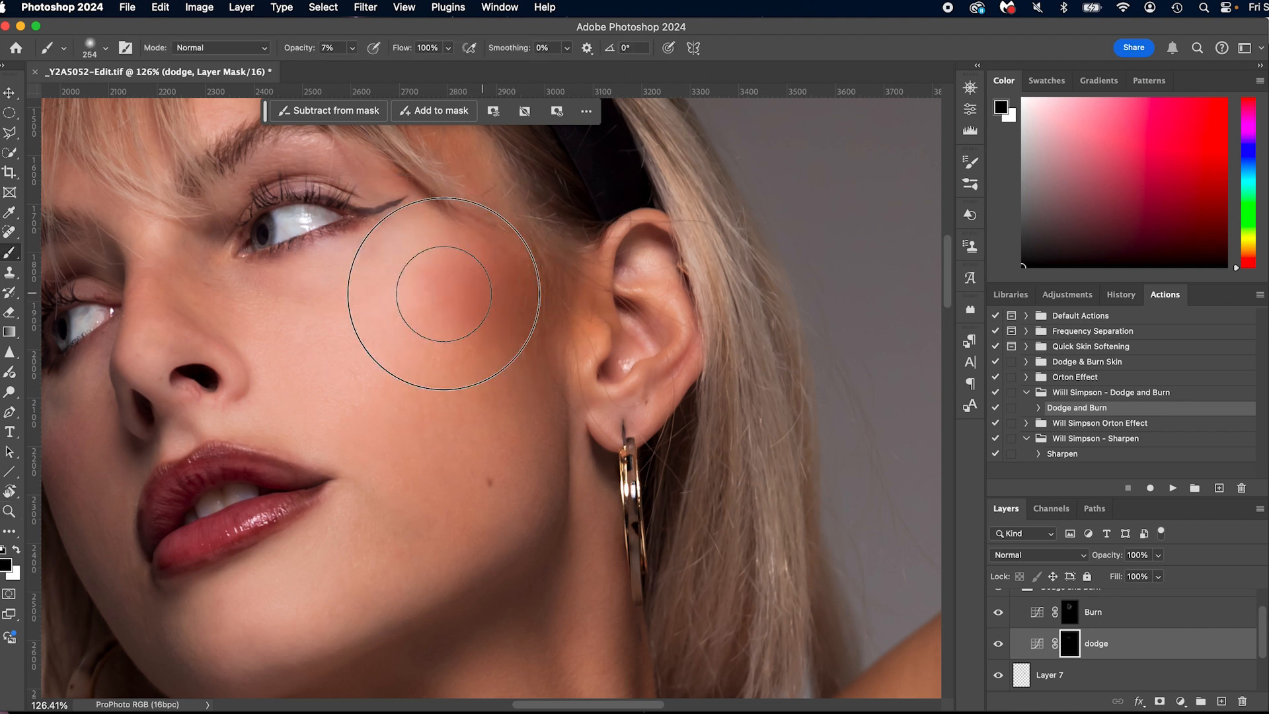
key("x")
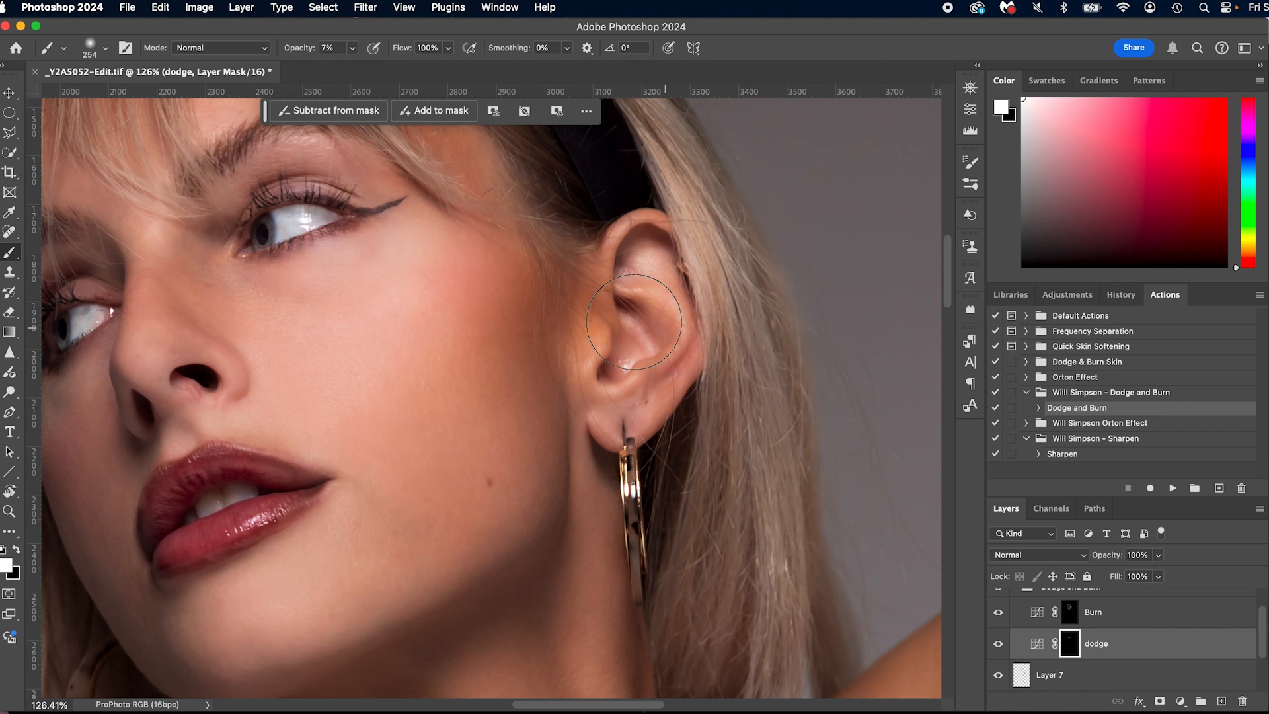
left_click(1081, 620)
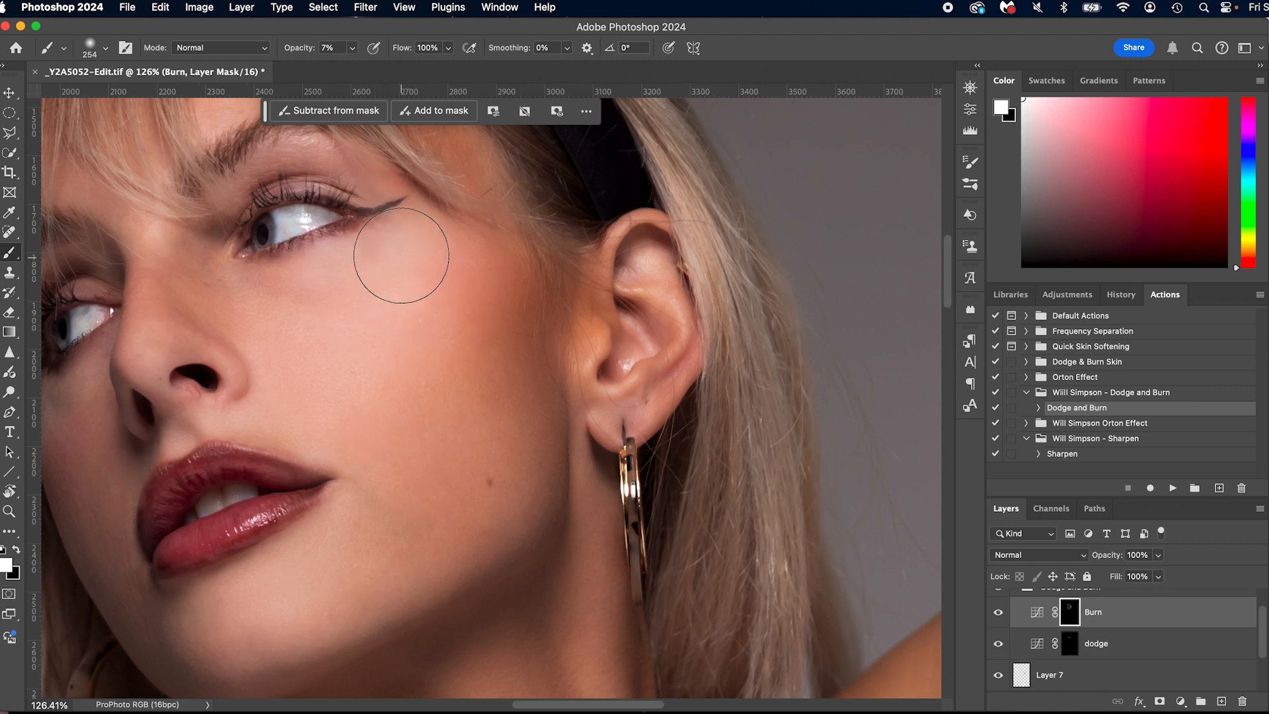
key("super+0")
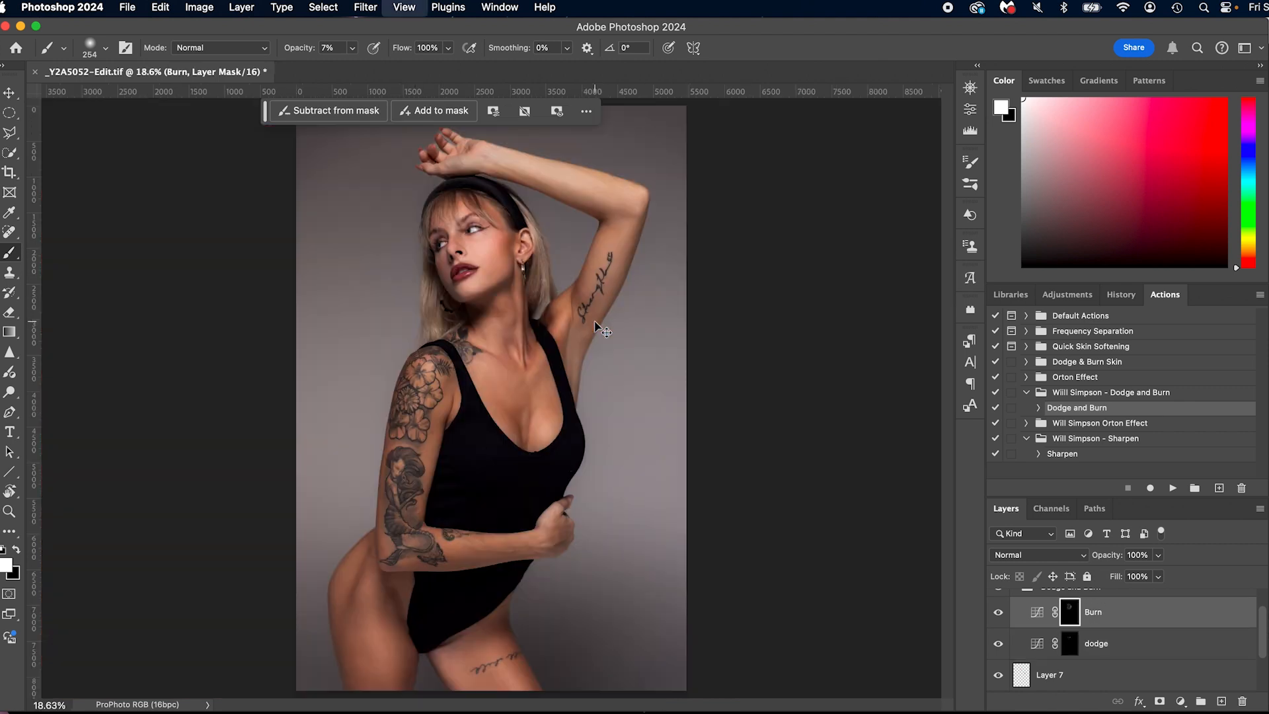
Collapse the Dodge and Burn group and compare the portrait with and without it
scroll(999, 607, "up", 2)
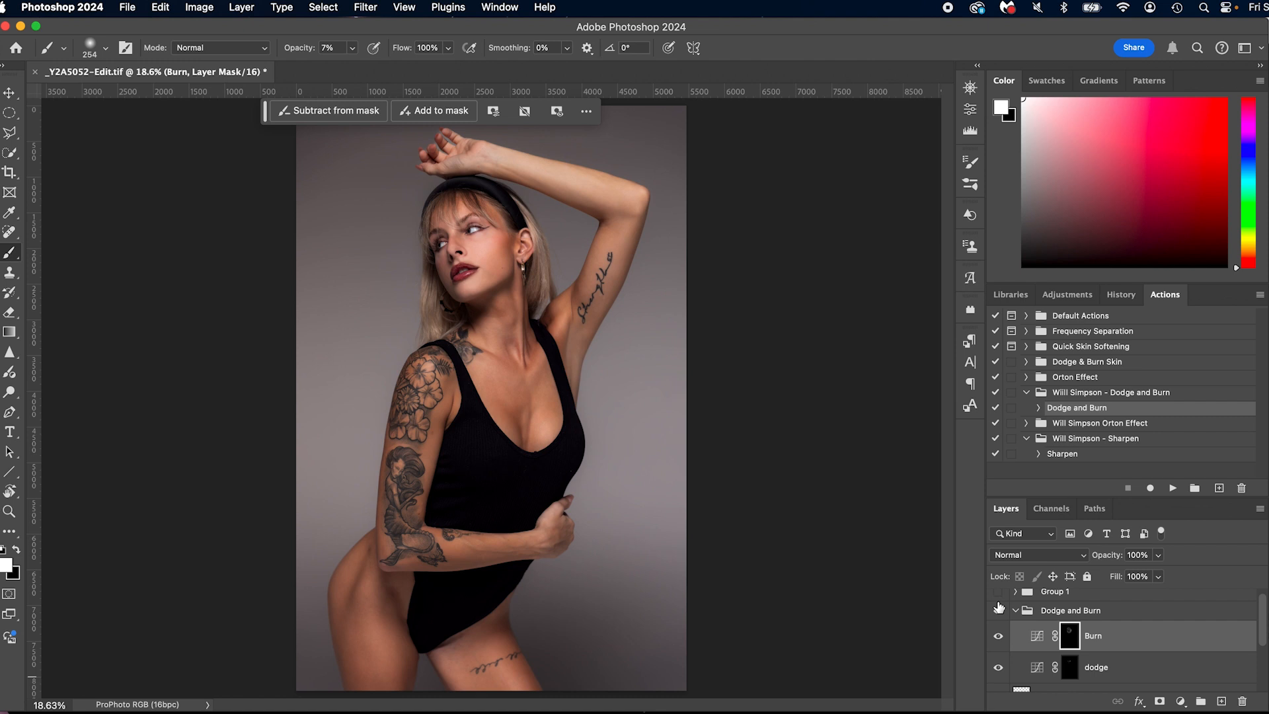
left_click(1014, 613)
left_click(998, 612)
left_click(998, 612)
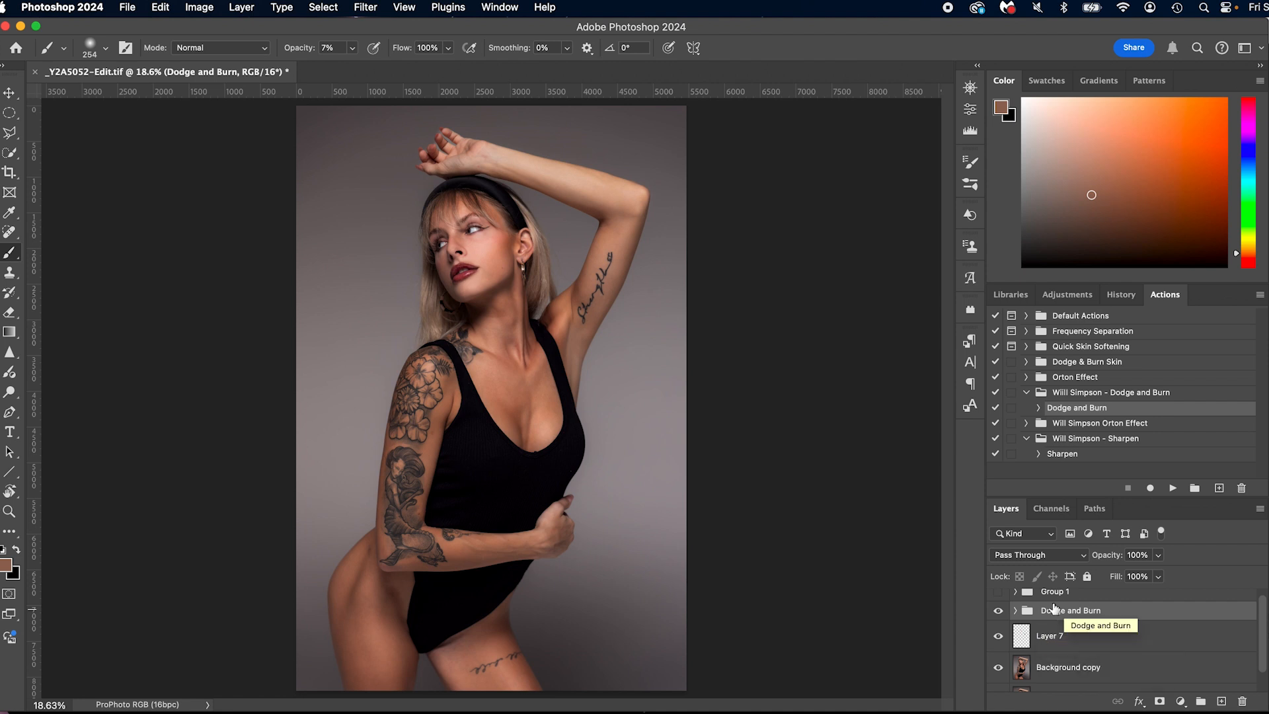
Stamp all visible layers into a new layer above the Dodge and Burn group and enable the Skin Smoothing neural filter on it
key("super+alt+shift+e")
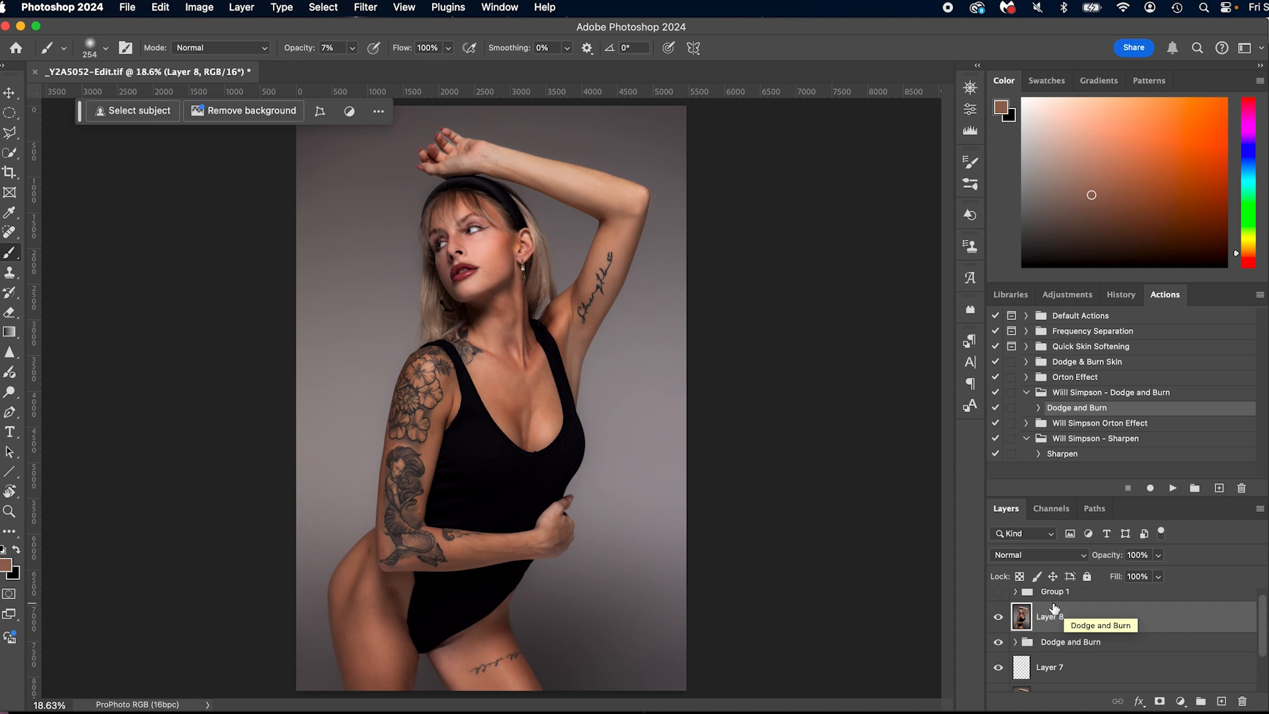
left_click(357, 5)
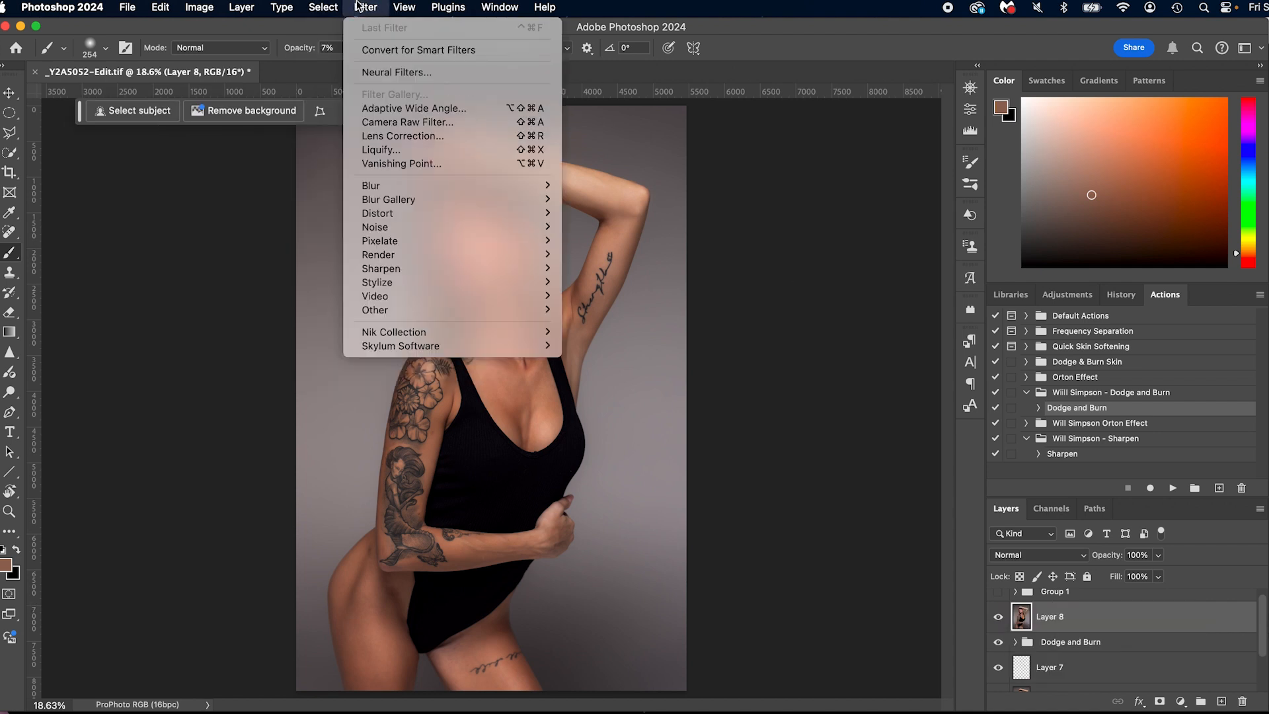
left_click(386, 71)
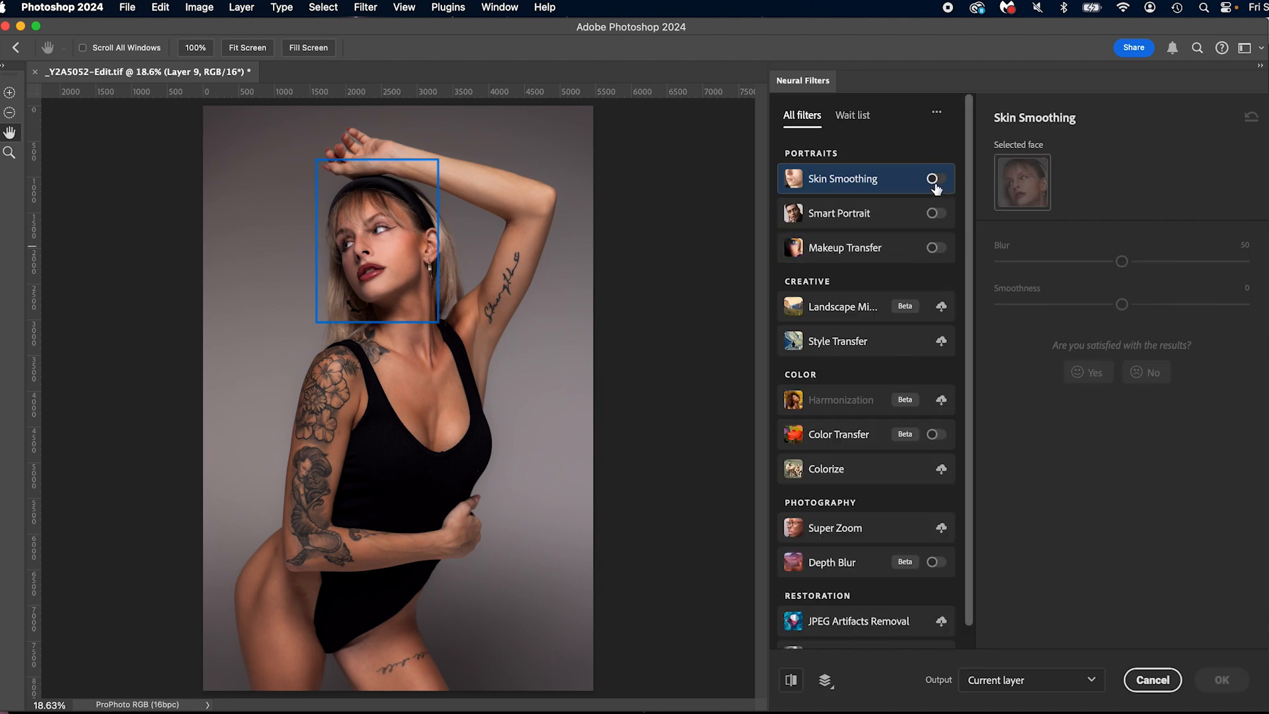
left_click(934, 181)
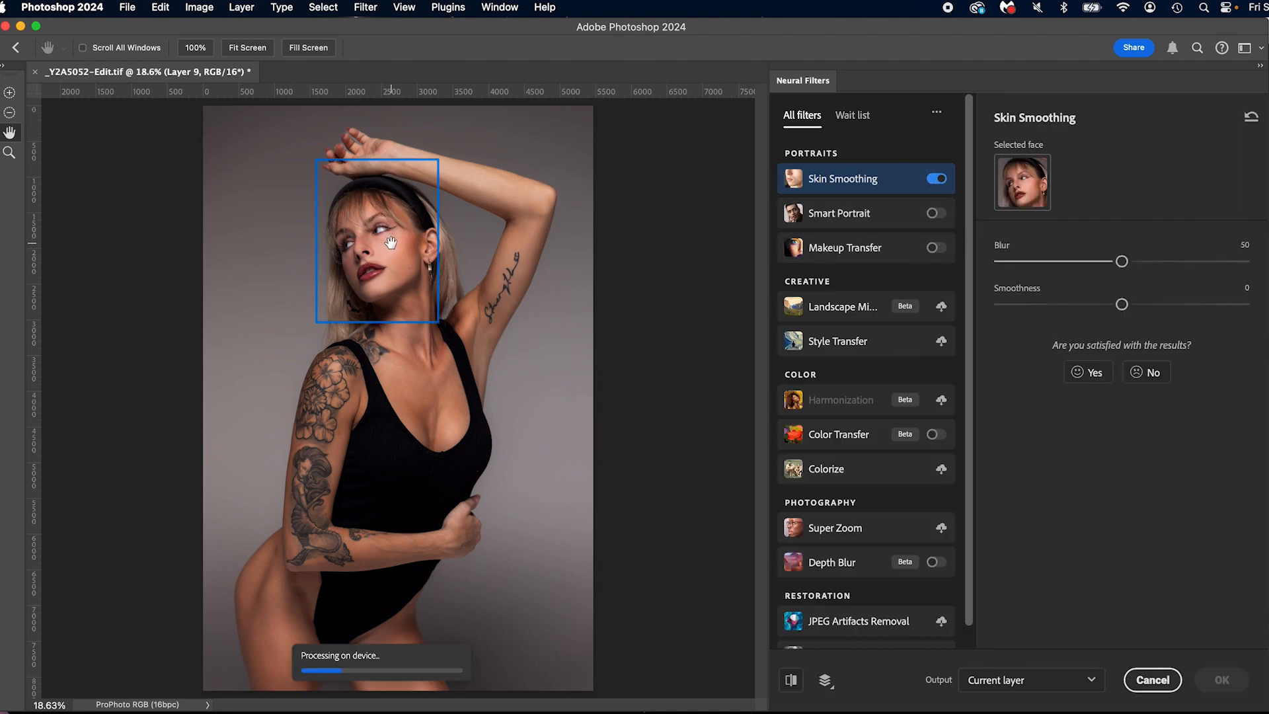
Compare the face before and after Skin Smoothing and apply the filter to the current layer
key("z")
left_click_drag(381, 241, 453, 329)
left_click(792, 681)
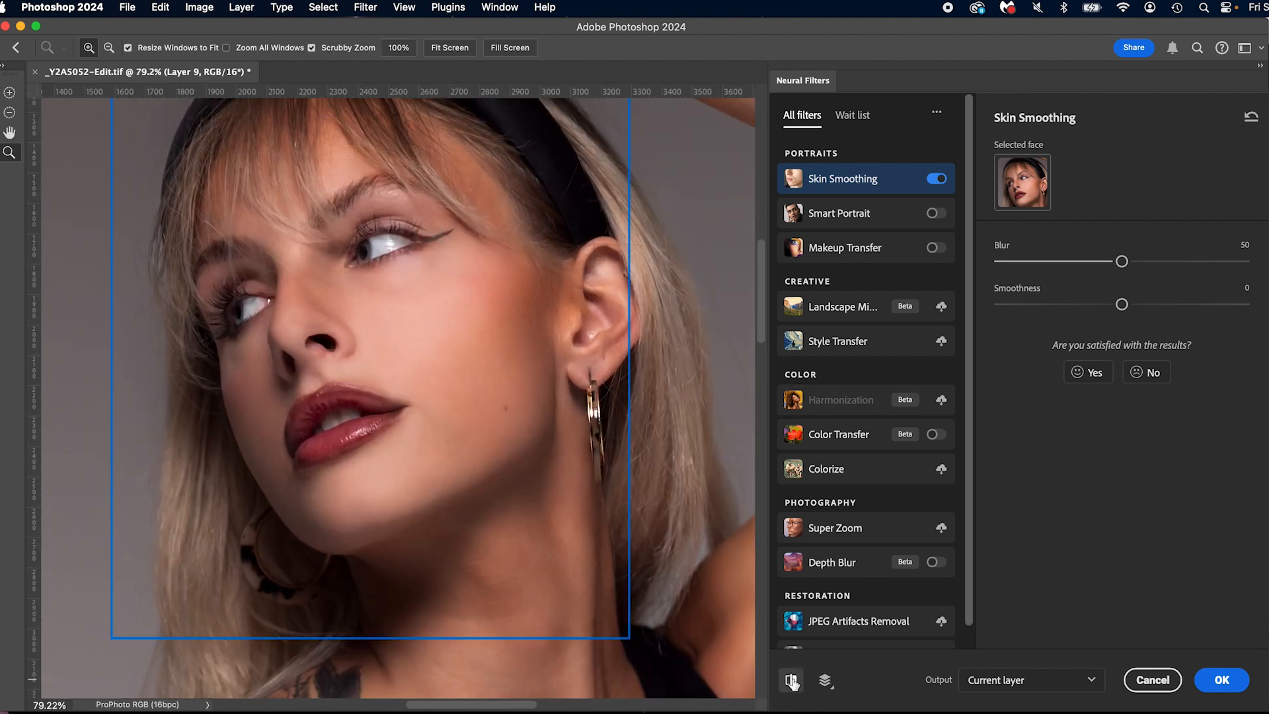
left_click(792, 681)
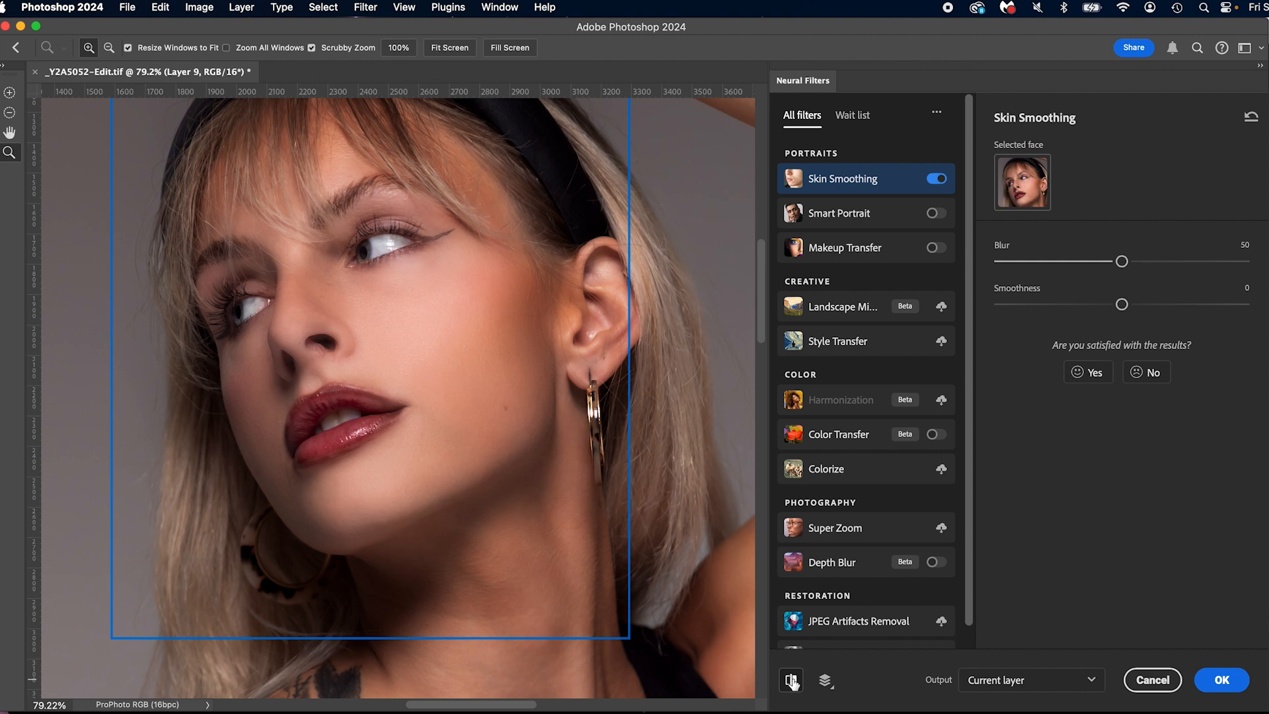
left_click(1222, 680)
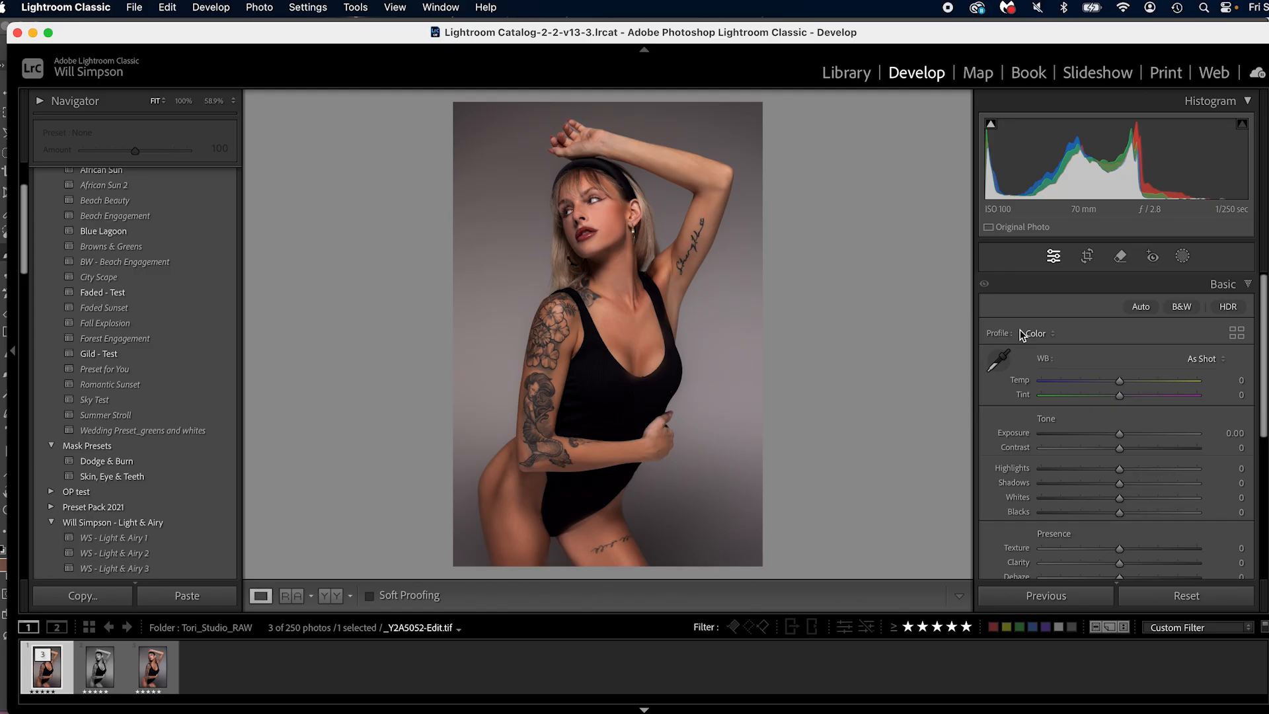
Switch to Lightroom Classic and set the edited portrait's Exposure to +0.25 and Contrast to +14
left_click_drag(1119, 436, 1130, 452)
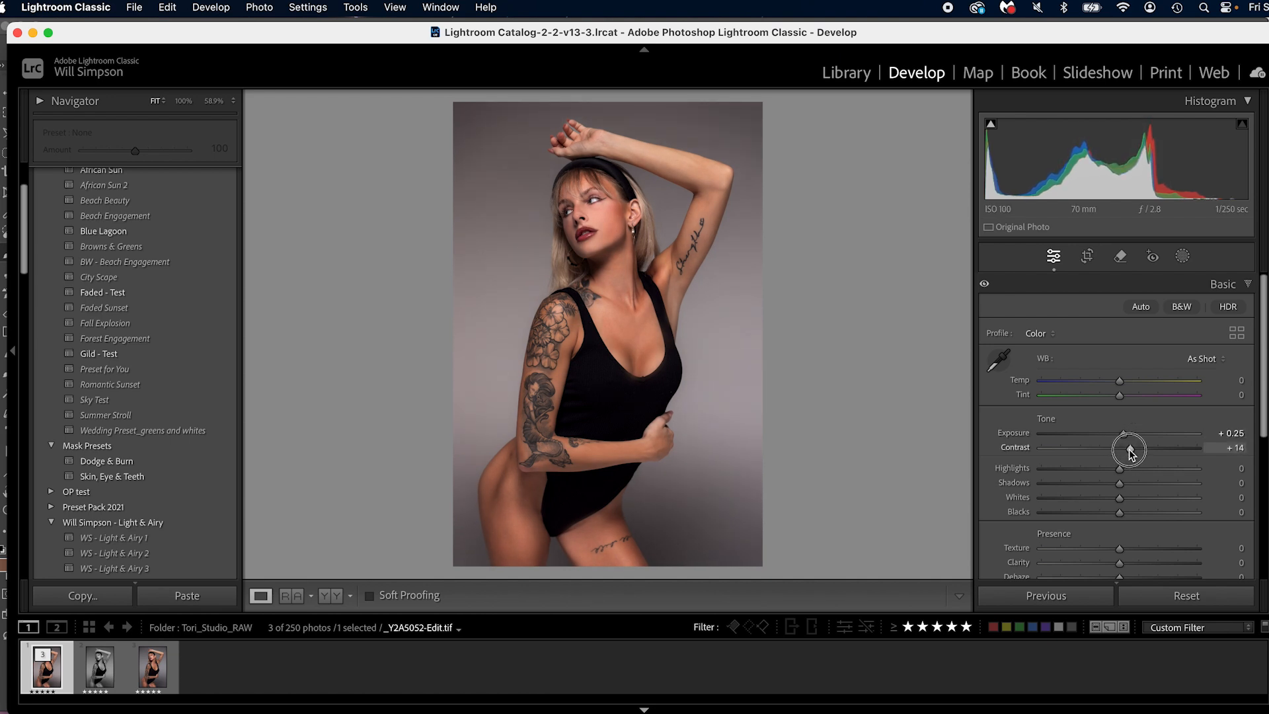
Tint the midtones blue in Color Grading with Hue 205 and Saturation 18
scroll(1130, 452, "down", 5)
left_click(1190, 476)
scroll(1163, 466, "down", 2)
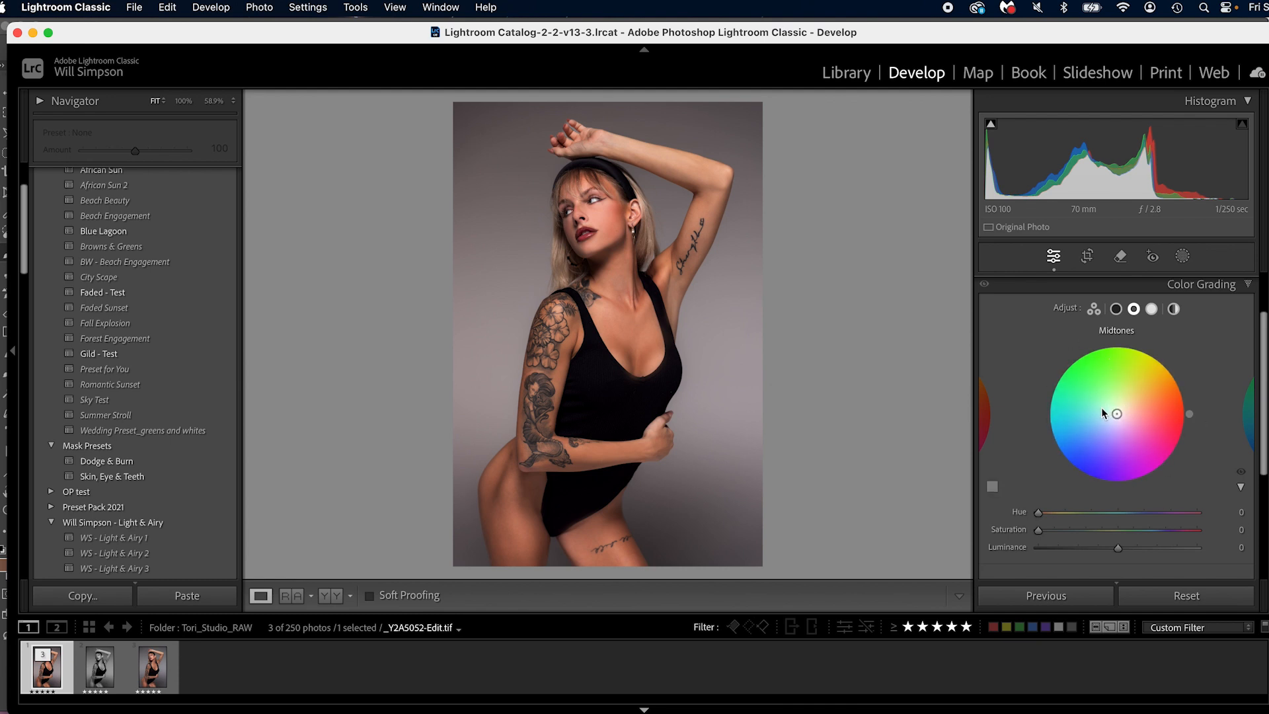
left_click_drag(1117, 419, 1113, 417)
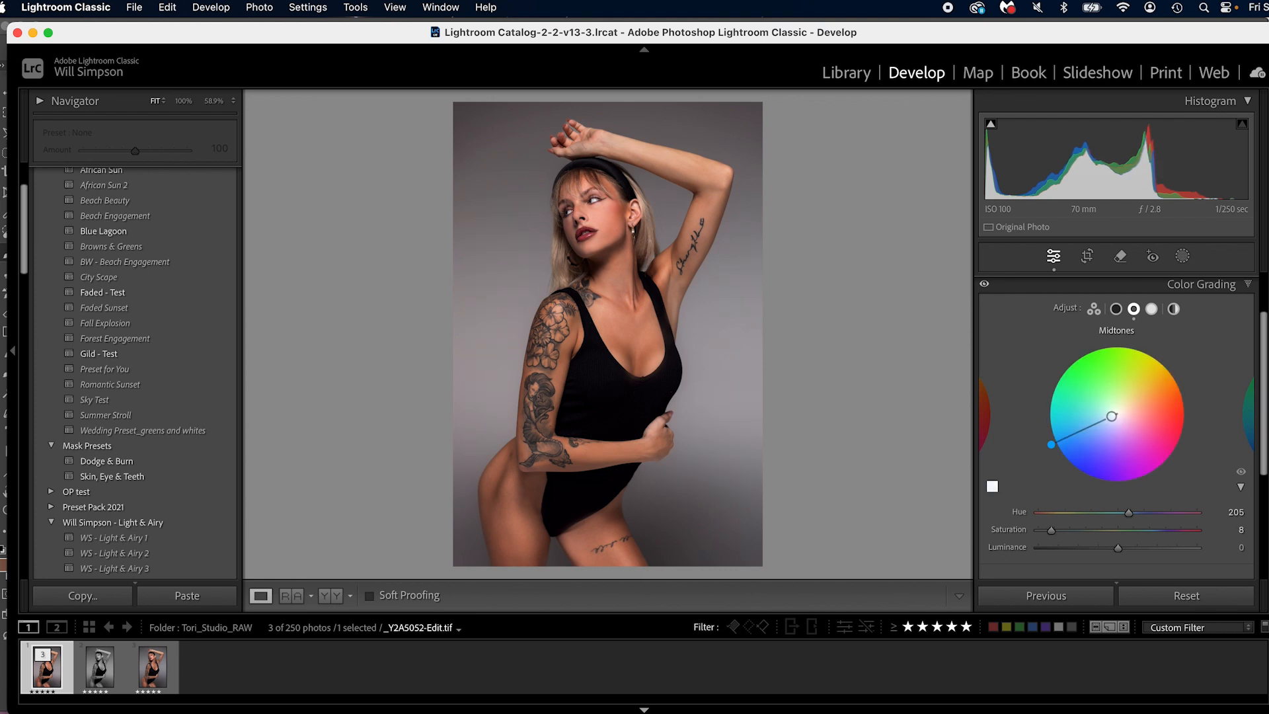
left_click_drag(1108, 417, 1105, 419)
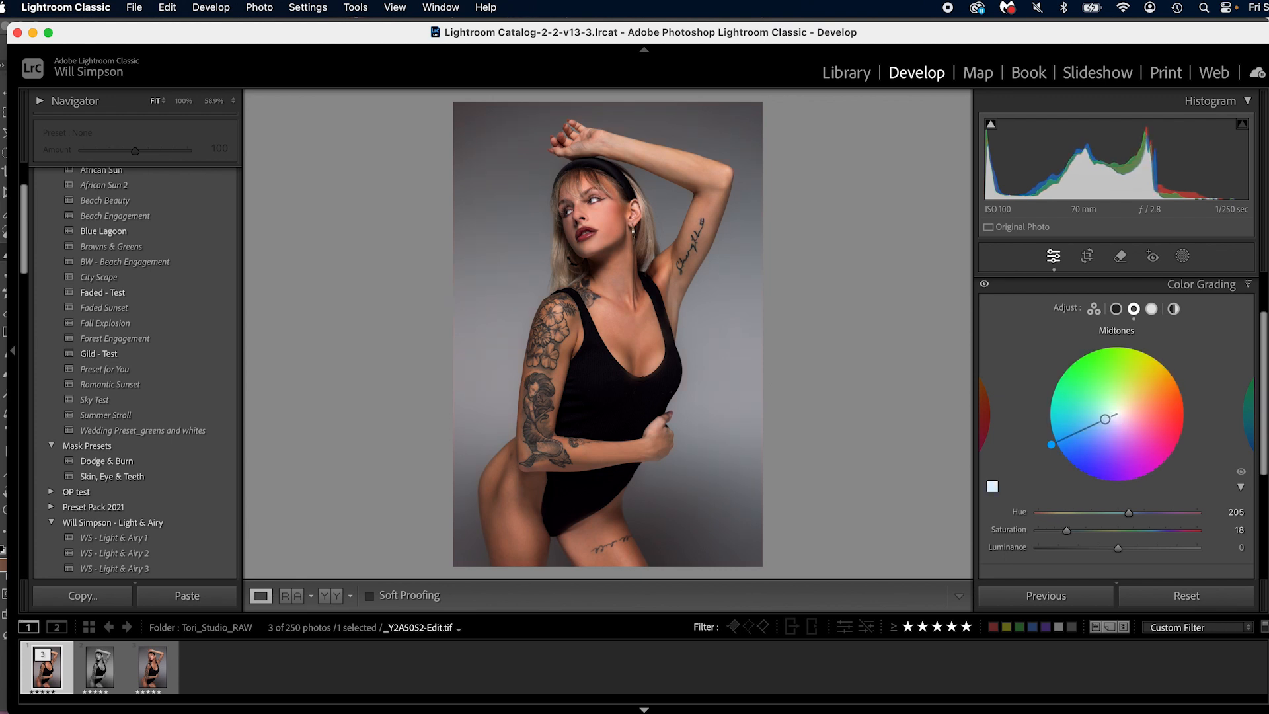